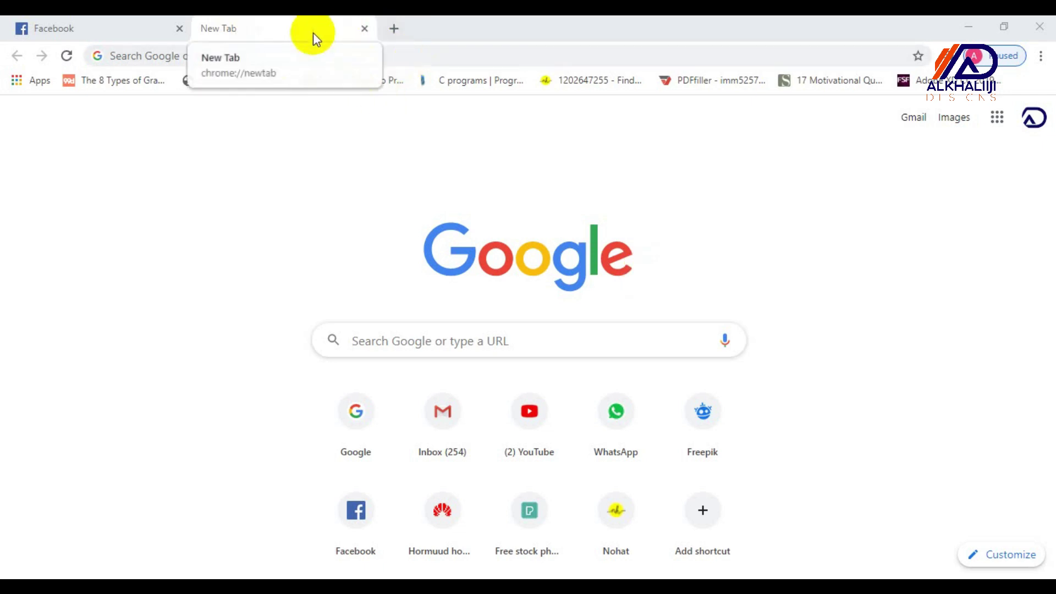
- Open the bookmarked Stationery Letterhead page on psdmockups.com and search the PSD Mockups category for "logo"
{"action": "left_click", "coordinate": [215, 166]}
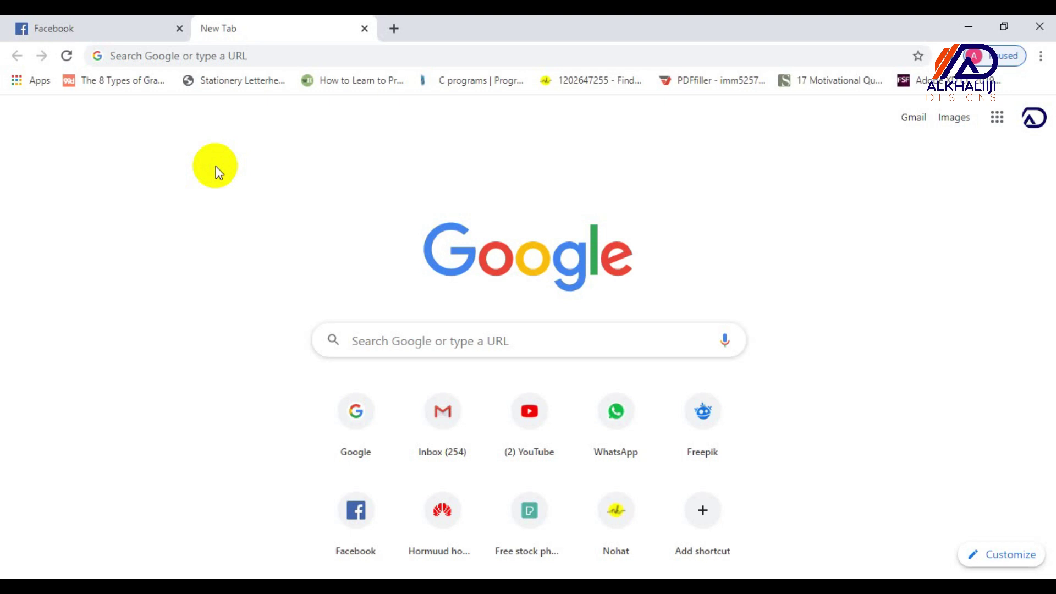
{"action": "left_click", "coordinate": [235, 82]}
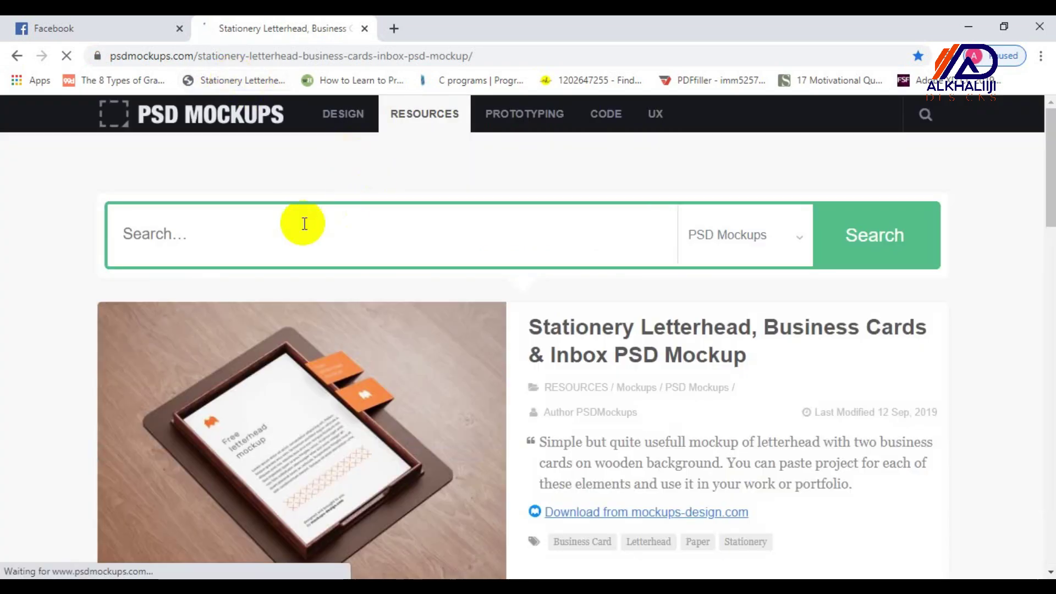
{"action": "left_click", "coordinate": [227, 252]}
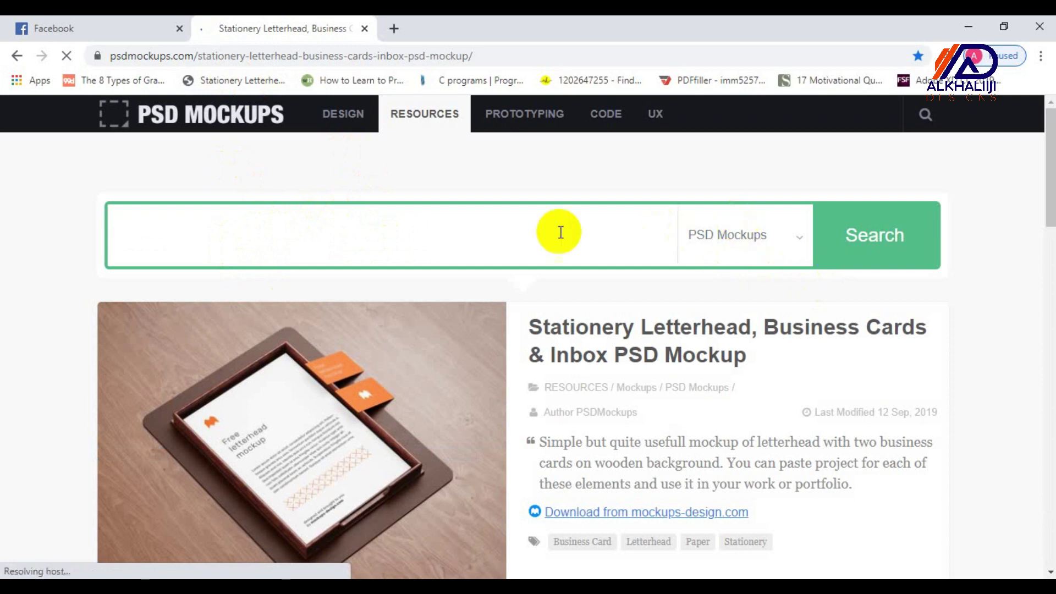
{"action": "type", "text": "logo"}
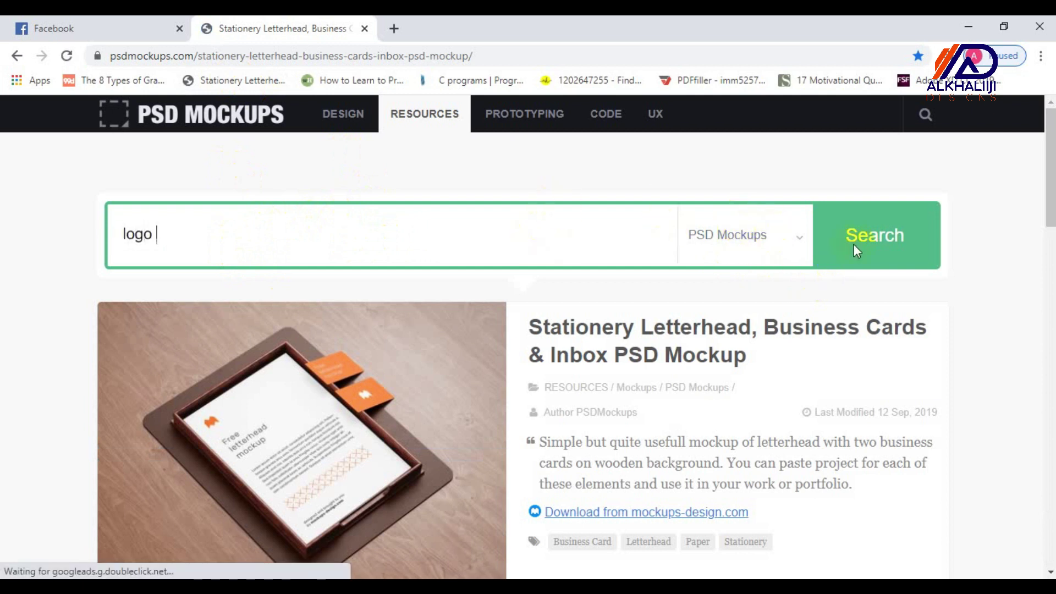
{"action": "left_click", "coordinate": [874, 249]}
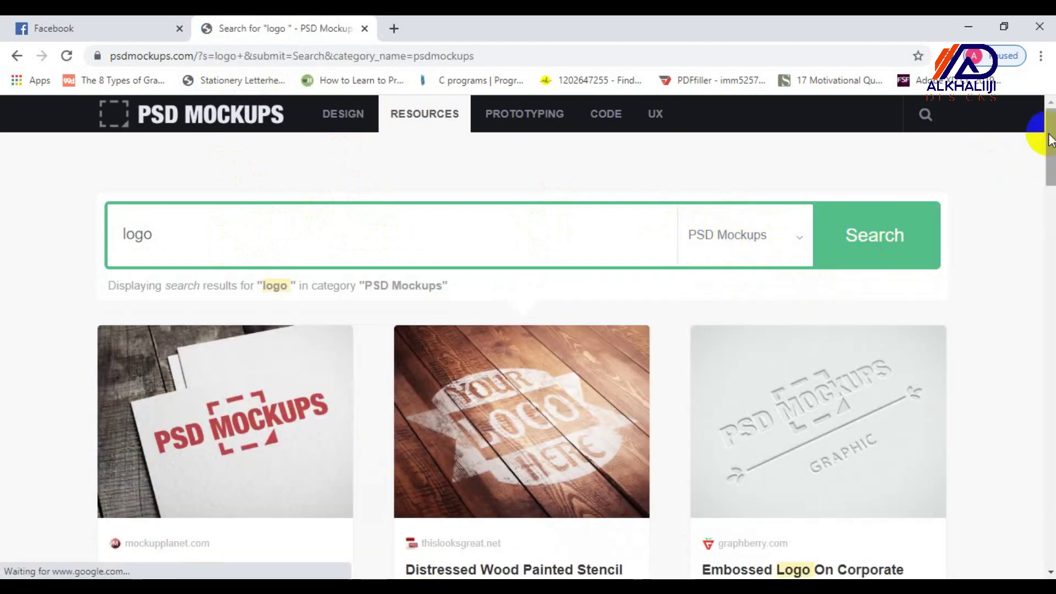
- Browse the first two pages of logo mockup results for a suitable design
{"action": "left_click_drag", "start_coordinate": [1050, 135], "coordinate": [1018, 491]}
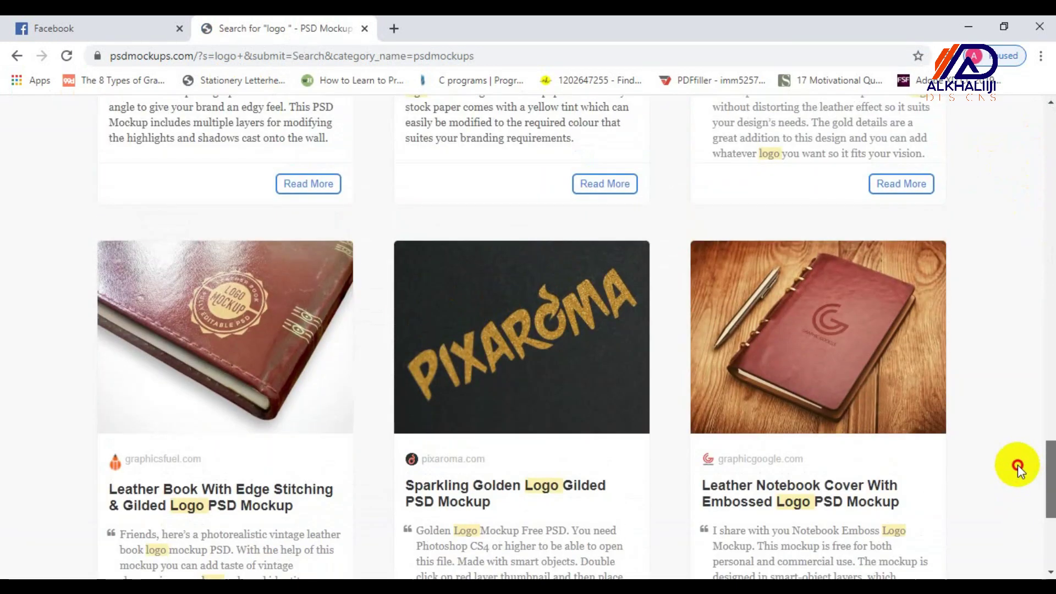
{"action": "scroll", "coordinate": [1019, 471], "scroll_direction": "down", "scroll_amount": 5}
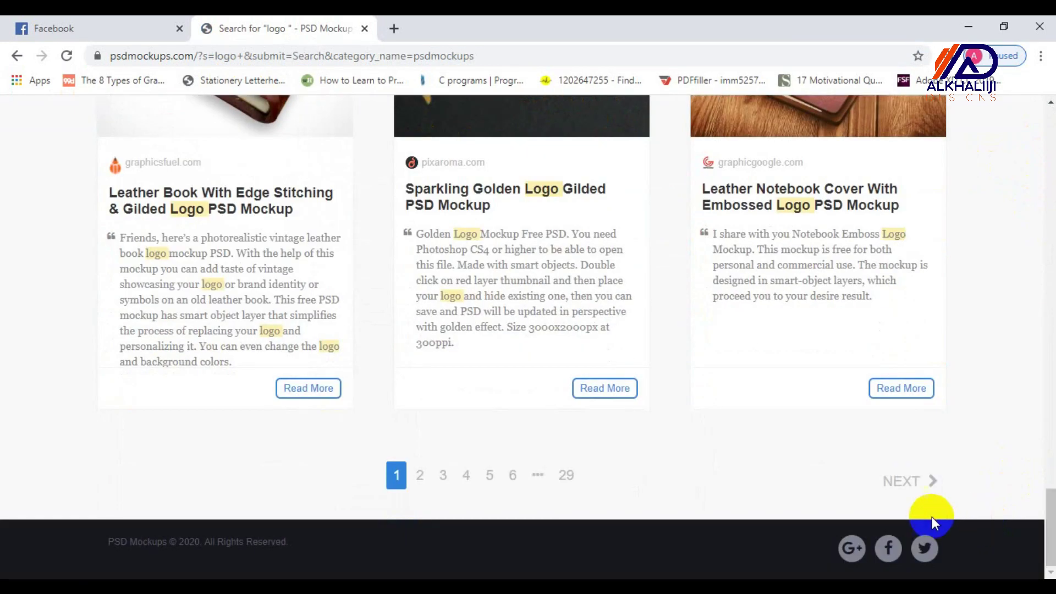
{"action": "left_click", "coordinate": [890, 490]}
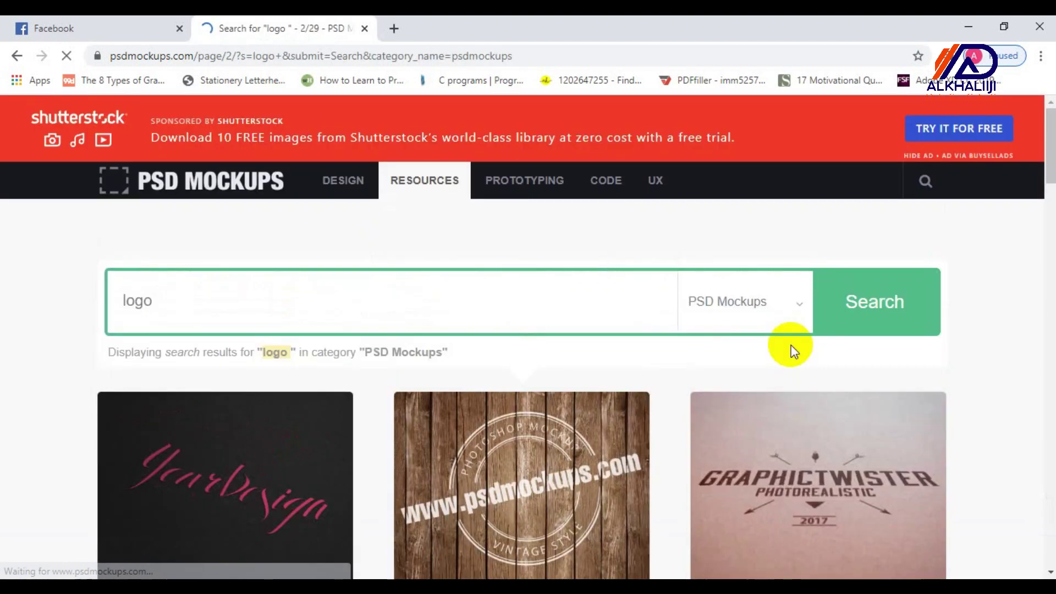
{"action": "scroll", "coordinate": [792, 349], "scroll_direction": "down", "scroll_amount": 10}
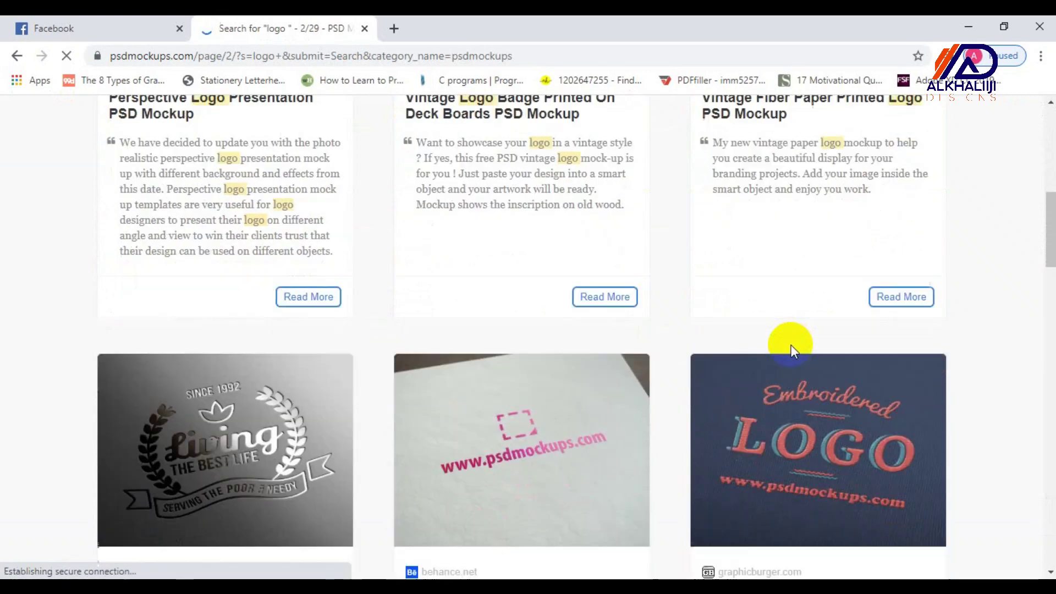
{"action": "scroll", "coordinate": [793, 352], "scroll_direction": "down", "scroll_amount": 12}
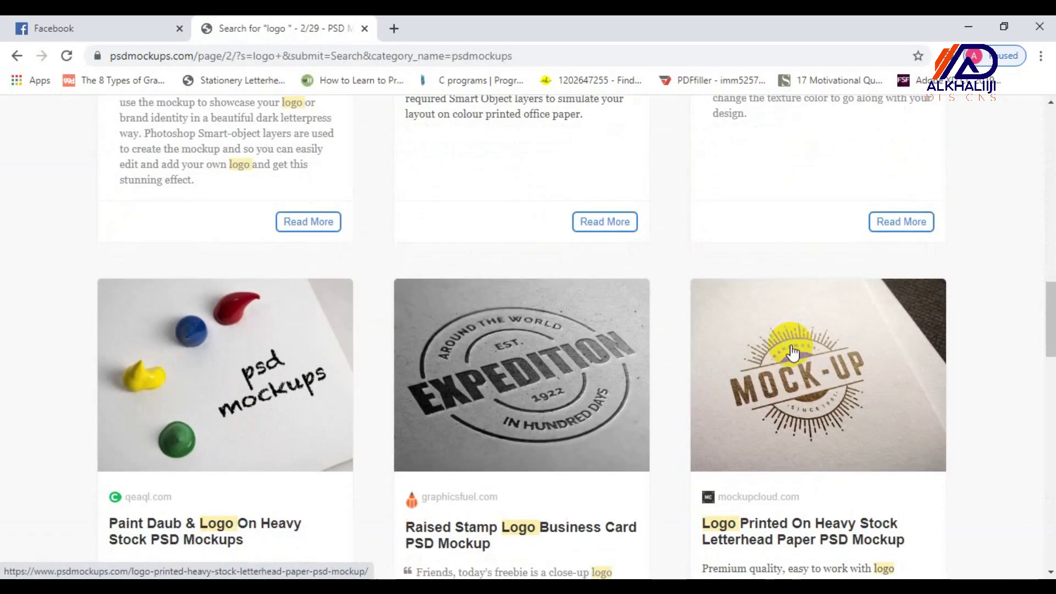
{"action": "scroll", "coordinate": [793, 352], "scroll_direction": "down", "scroll_amount": 14}
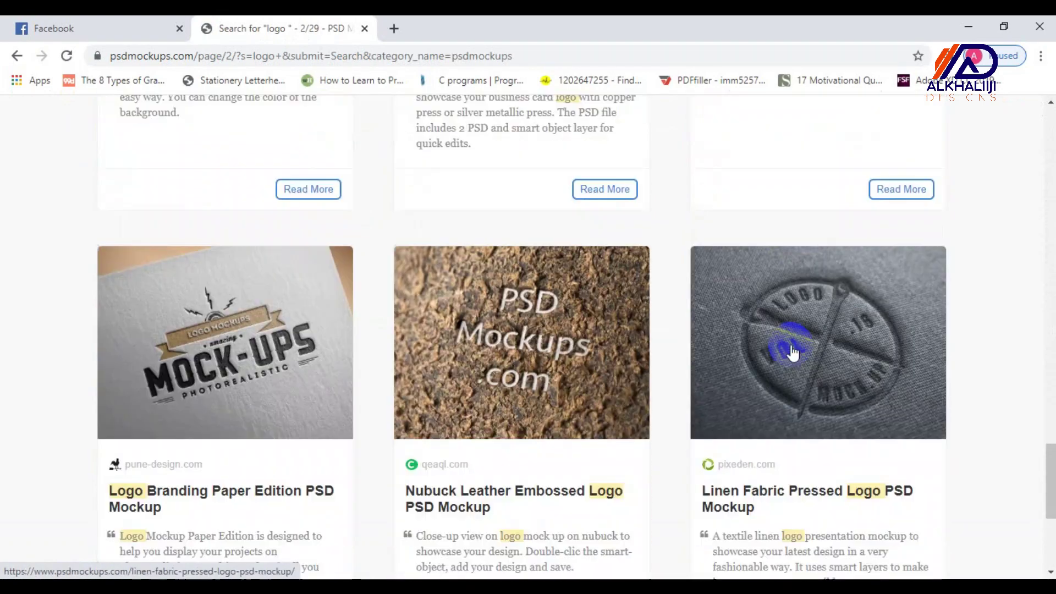
{"action": "scroll", "coordinate": [792, 352], "scroll_direction": "down", "scroll_amount": 4}
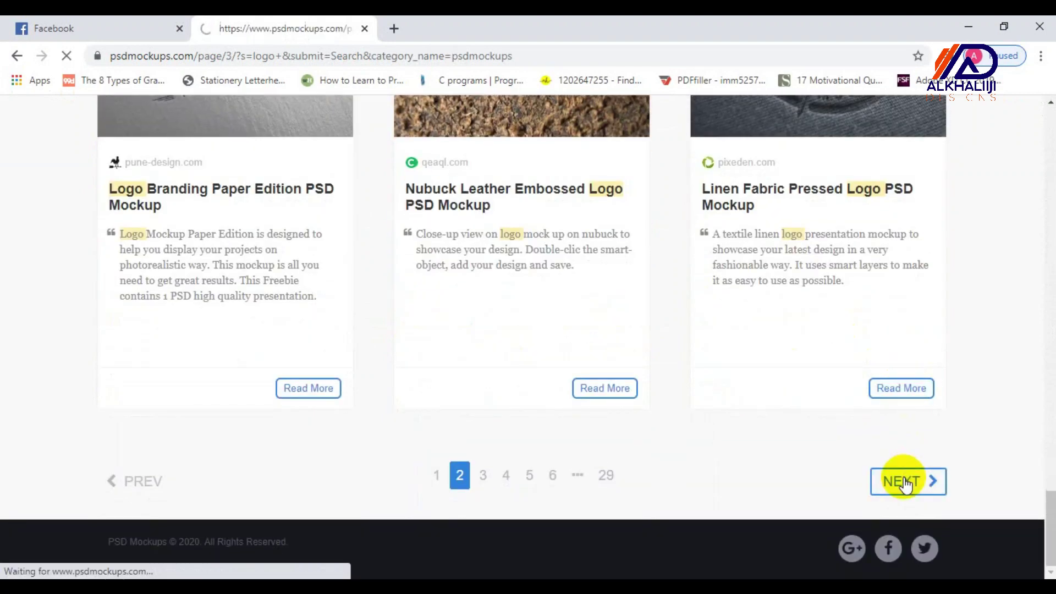
- Examine the logo mockups on result pages 3 and 4
{"action": "scroll", "coordinate": [906, 485], "scroll_direction": "down", "scroll_amount": 10}
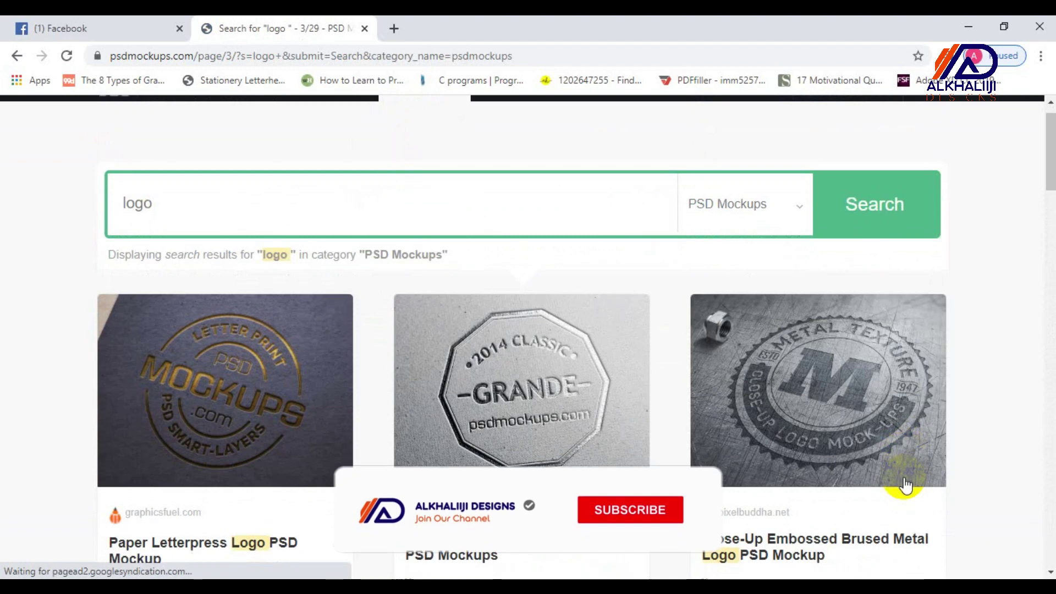
{"action": "scroll", "coordinate": [905, 486], "scroll_direction": "down", "scroll_amount": 20}
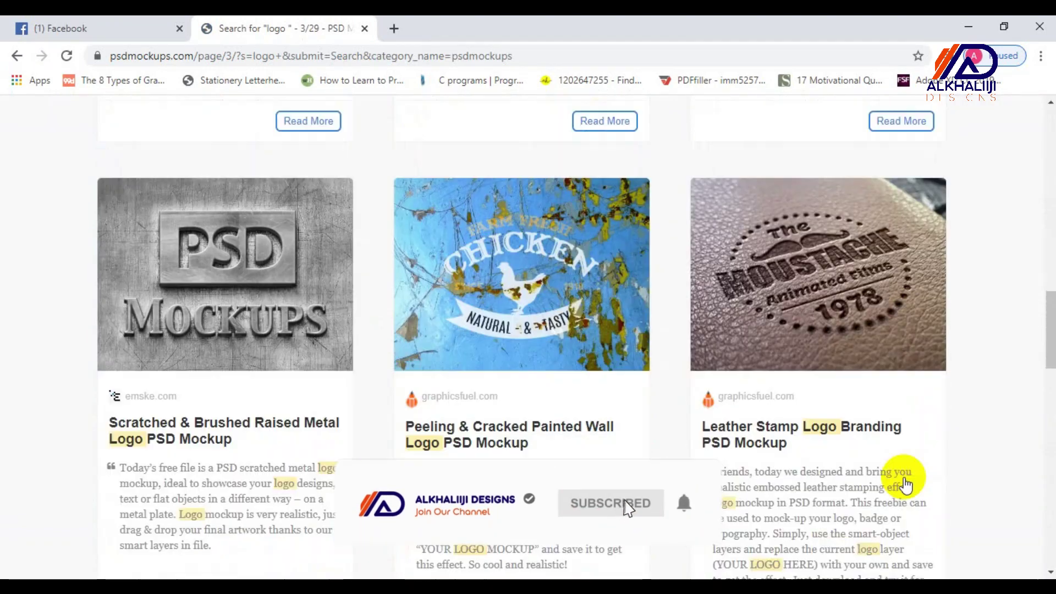
{"action": "scroll", "coordinate": [905, 485], "scroll_direction": "down", "scroll_amount": 10}
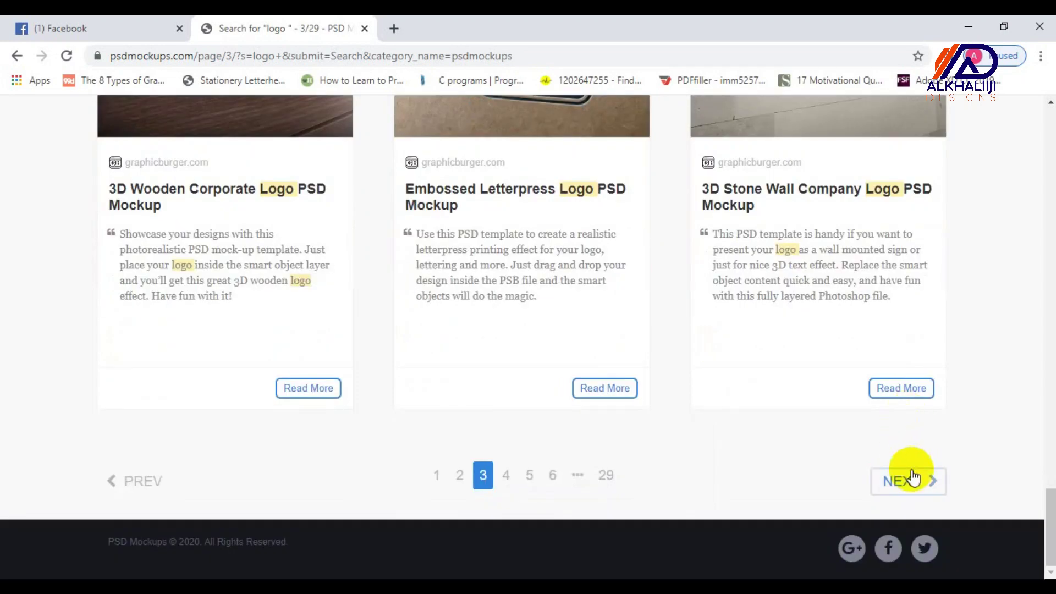
{"action": "left_click", "coordinate": [913, 478]}
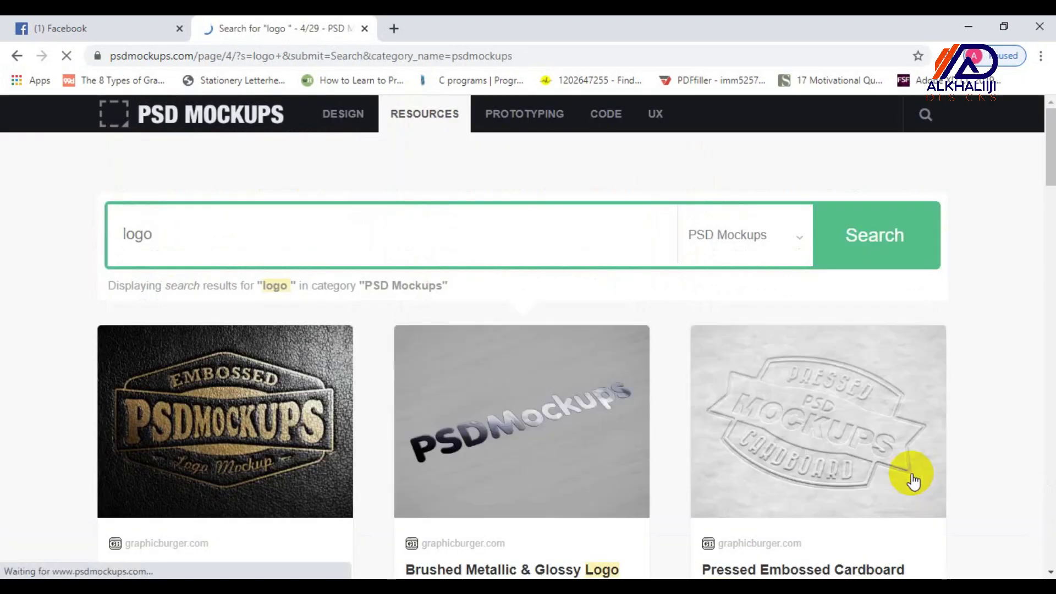
{"action": "scroll", "coordinate": [648, 497], "scroll_direction": "down", "scroll_amount": 10}
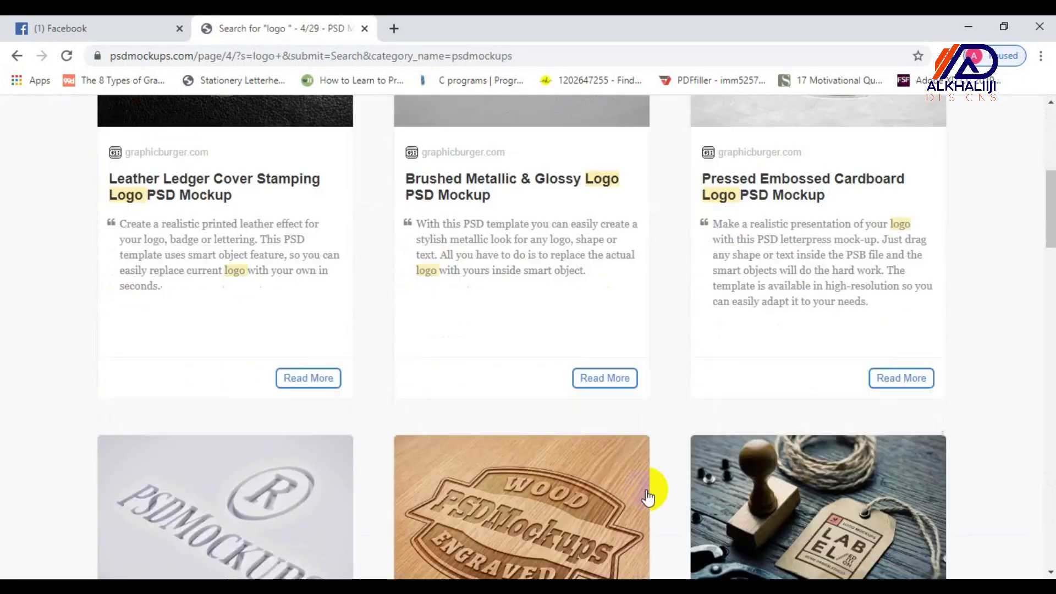
{"action": "scroll", "coordinate": [648, 497], "scroll_direction": "down", "scroll_amount": 10}
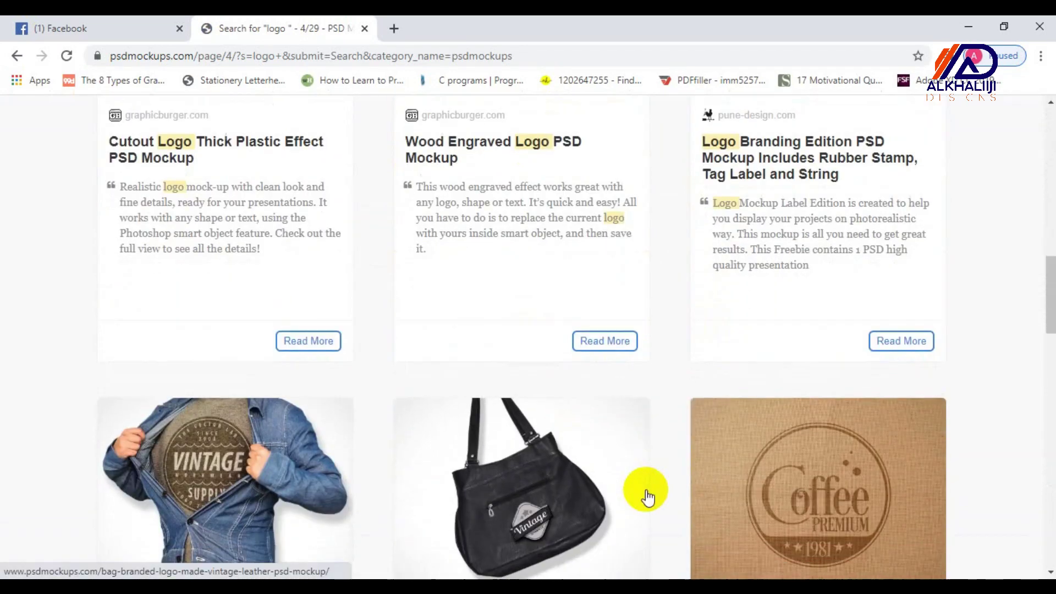
{"action": "scroll", "coordinate": [648, 497], "scroll_direction": "down", "scroll_amount": 10}
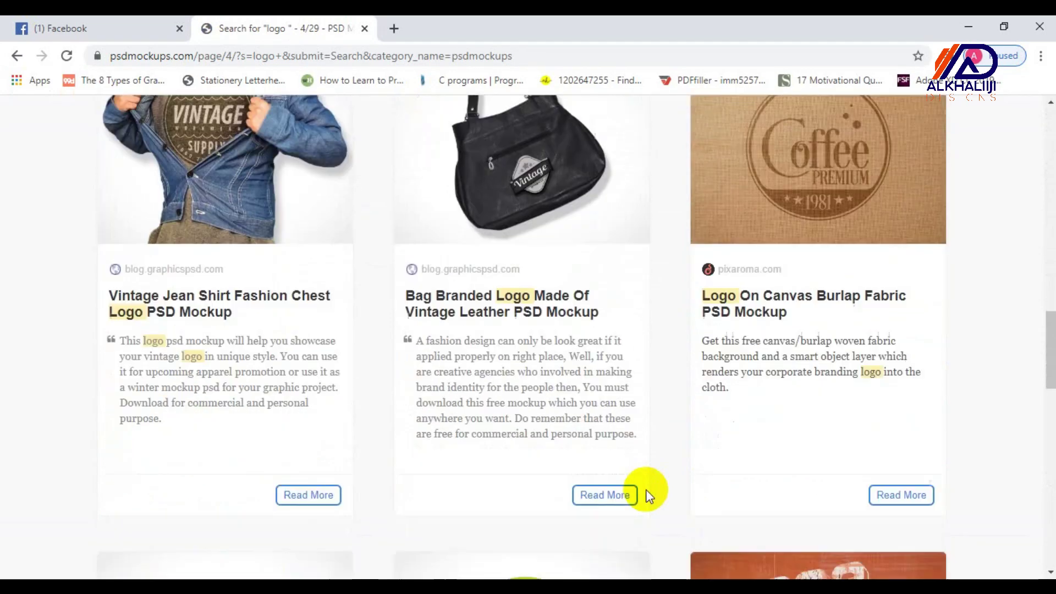
{"action": "scroll", "coordinate": [648, 497], "scroll_direction": "down", "scroll_amount": 10}
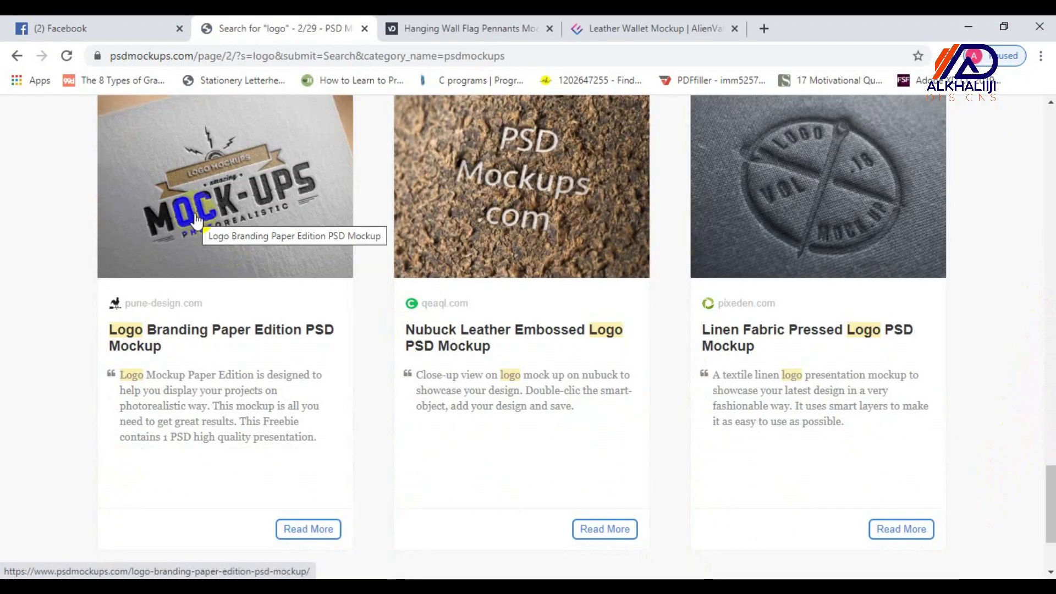
- Open the Logo Branding Paper Edition PSD Mockup and download the freebie from its pune-design.com page
{"action": "left_click", "coordinate": [194, 217]}
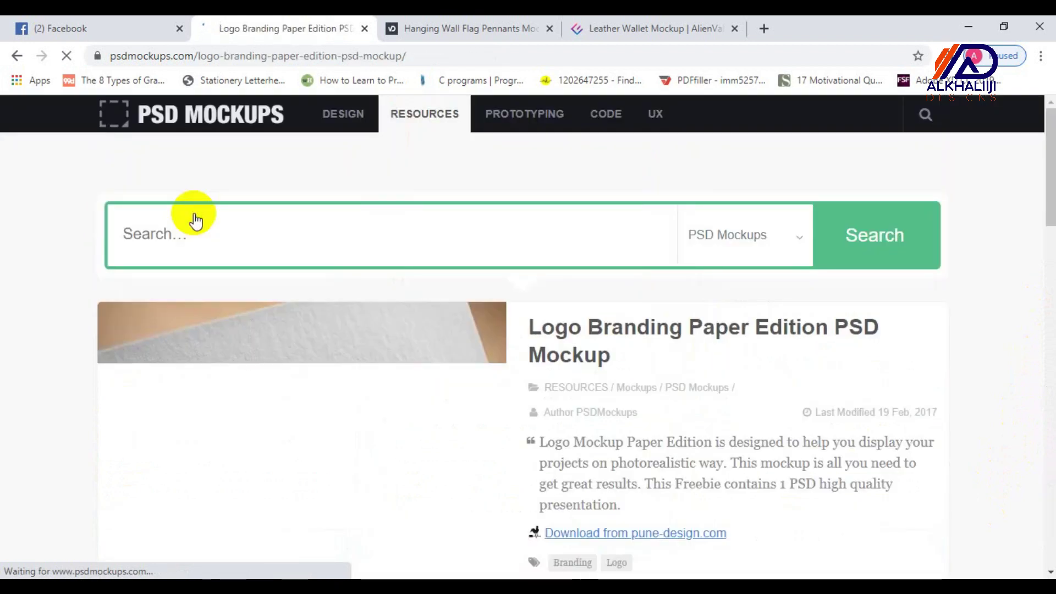
{"action": "scroll", "coordinate": [196, 220], "scroll_direction": "down", "scroll_amount": 1}
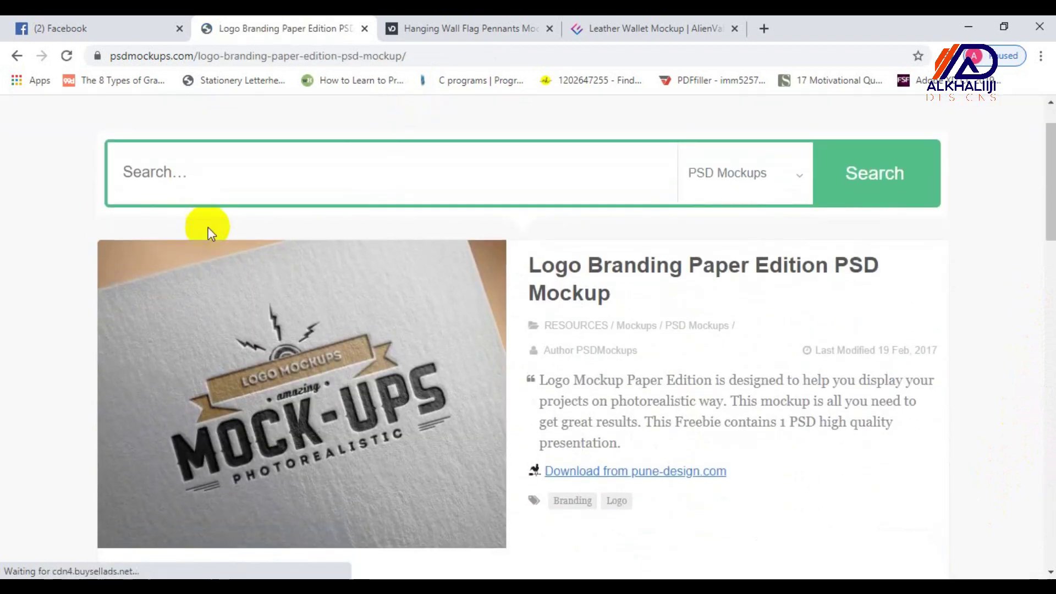
{"action": "left_click", "coordinate": [603, 464]}
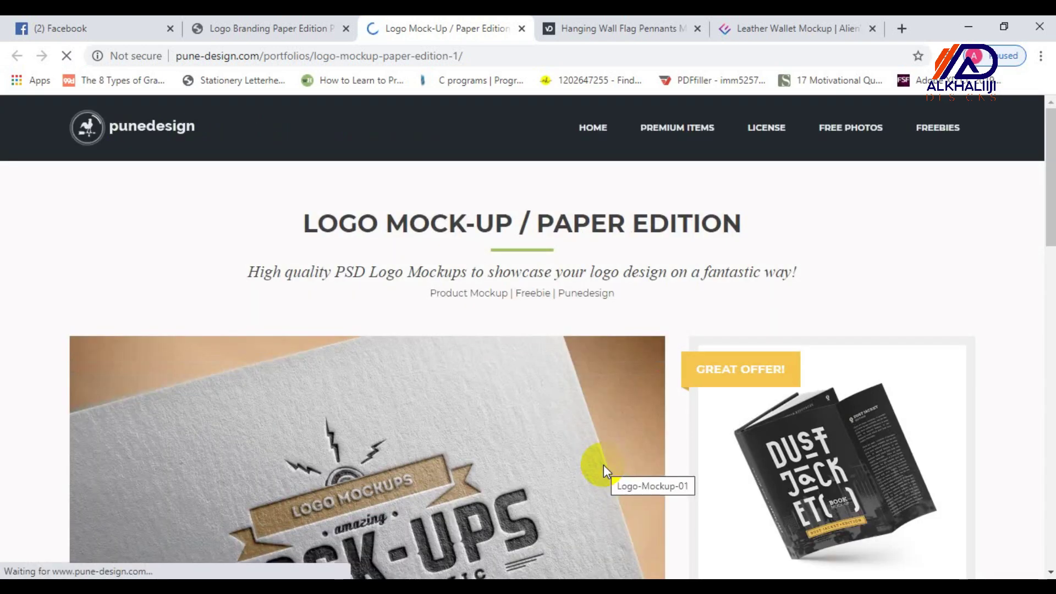
{"action": "scroll", "coordinate": [493, 477], "scroll_direction": "down", "scroll_amount": 10}
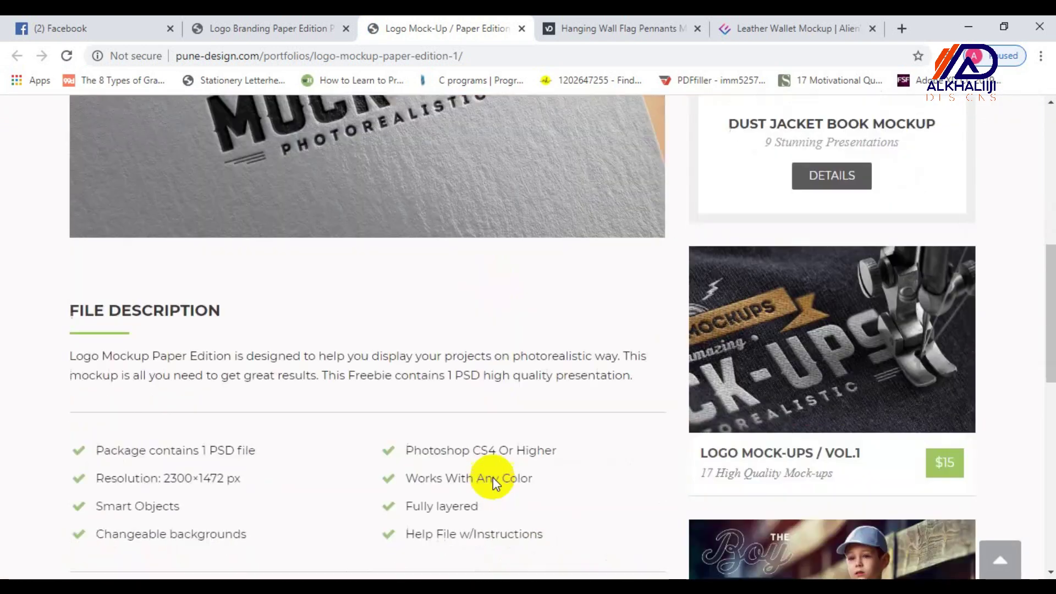
{"action": "scroll", "coordinate": [493, 477], "scroll_direction": "down", "scroll_amount": 3}
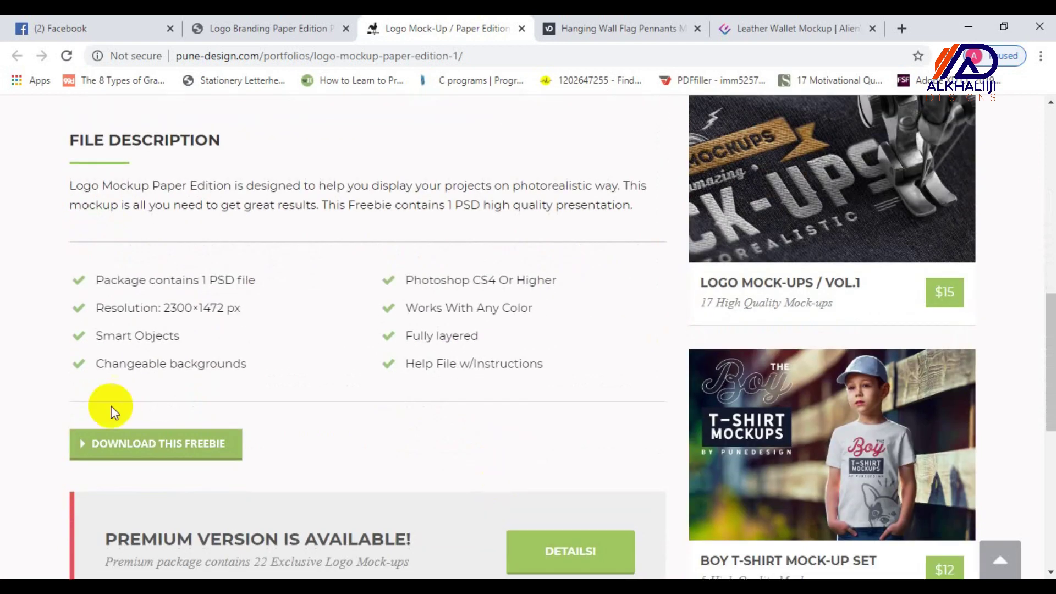
{"action": "left_click", "coordinate": [126, 450]}
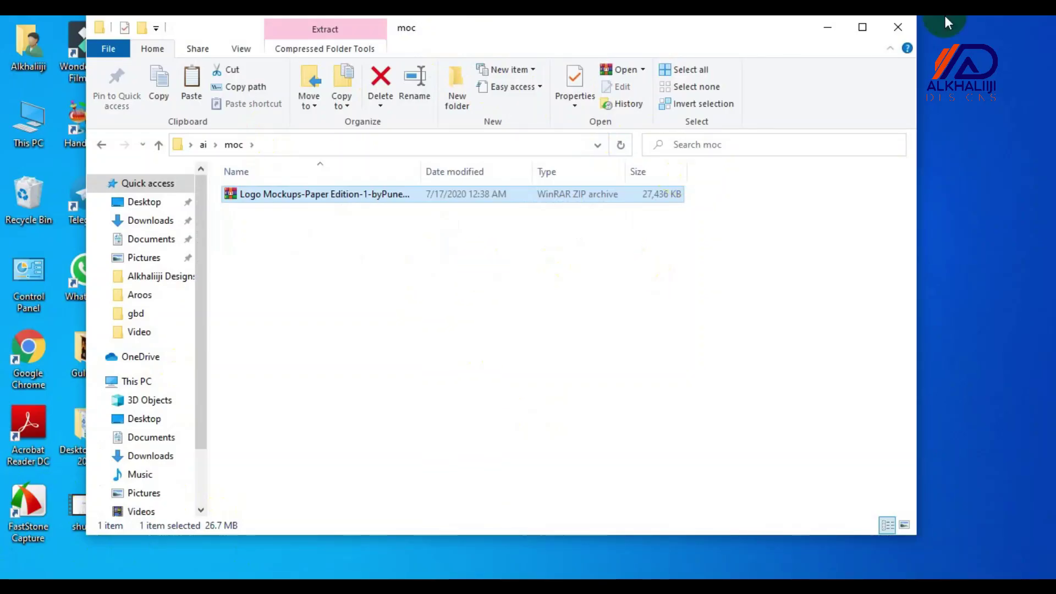
- In File Explorer, maximize the moc folder window and extract the Logo Mockups-Paper Edition-1 archive to the default destination path
{"action": "left_click", "coordinate": [872, 28]}
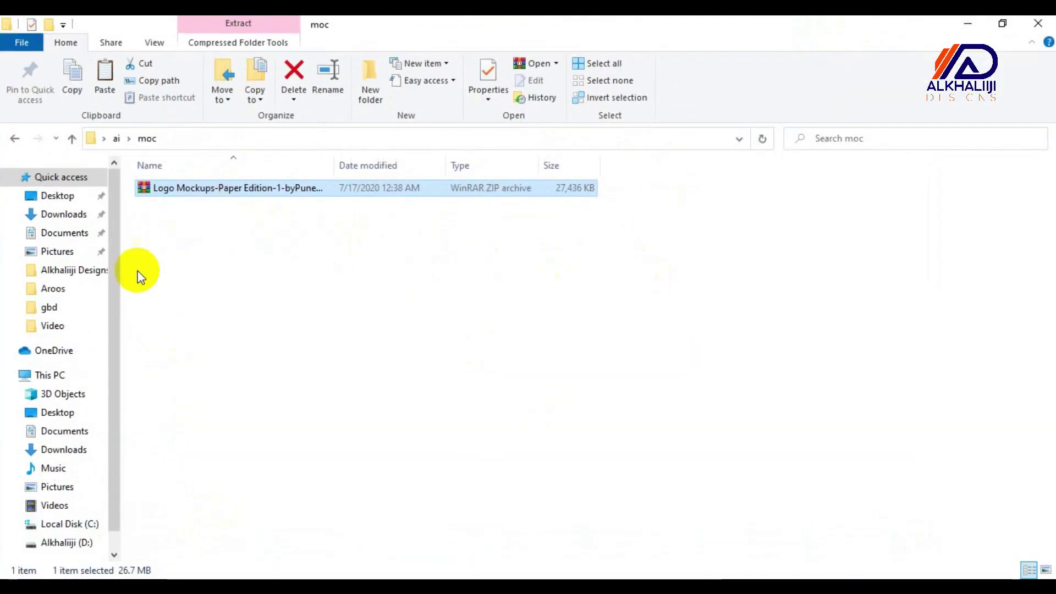
{"action": "right_click", "coordinate": [189, 187]}
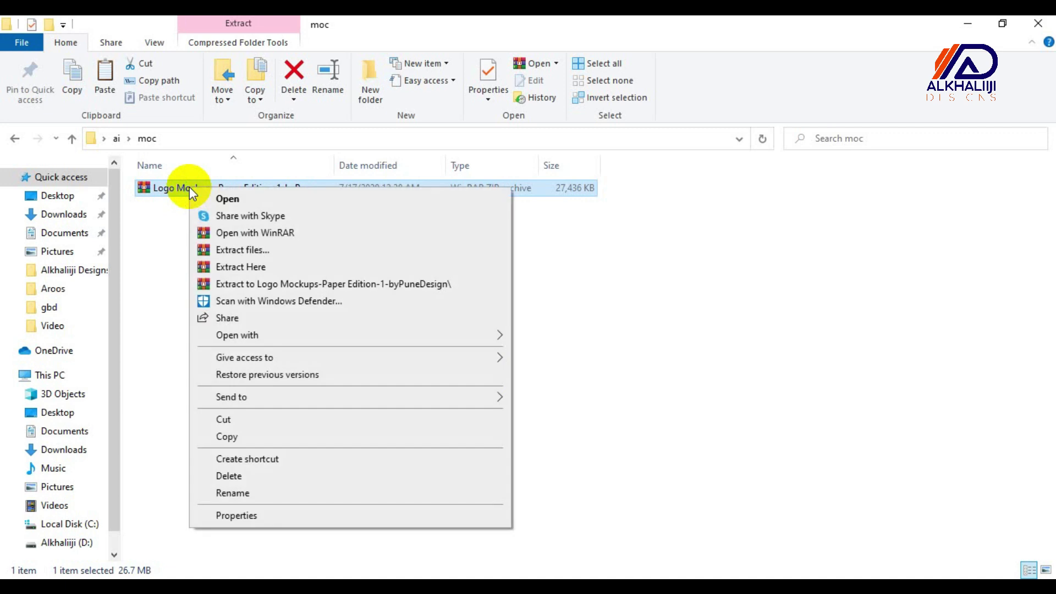
{"action": "left_click", "coordinate": [241, 249]}
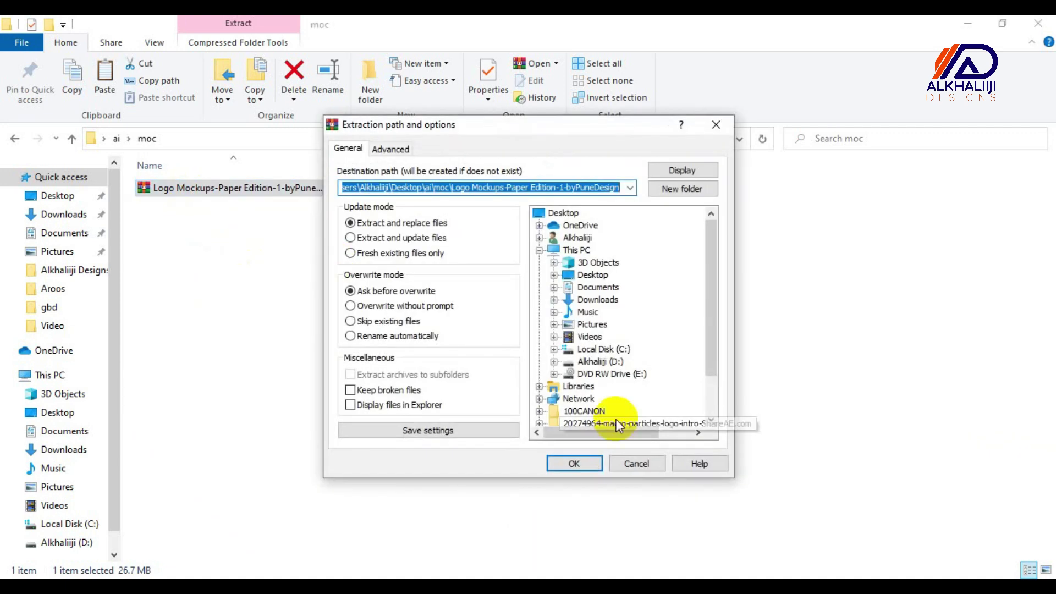
{"action": "left_click", "coordinate": [570, 464]}
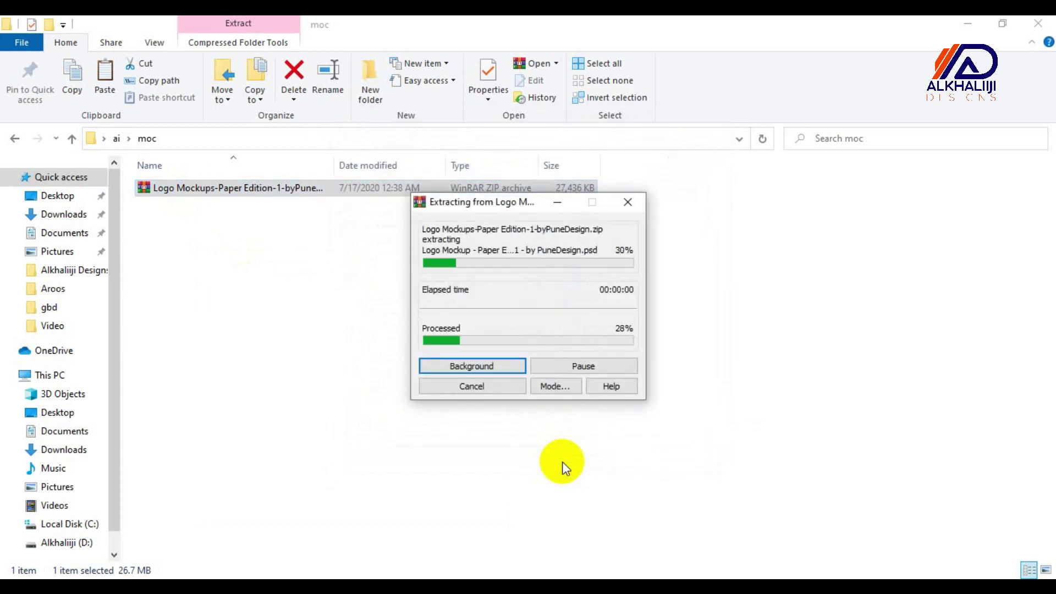
- Open the Logo Mockup - Paper Edition 1 PSD from the extracted Logo Mockups - Paper Edition - 1 folder in Photoshop
{"action": "double_click", "coordinate": [229, 188]}
{"action": "double_click", "coordinate": [229, 188]}
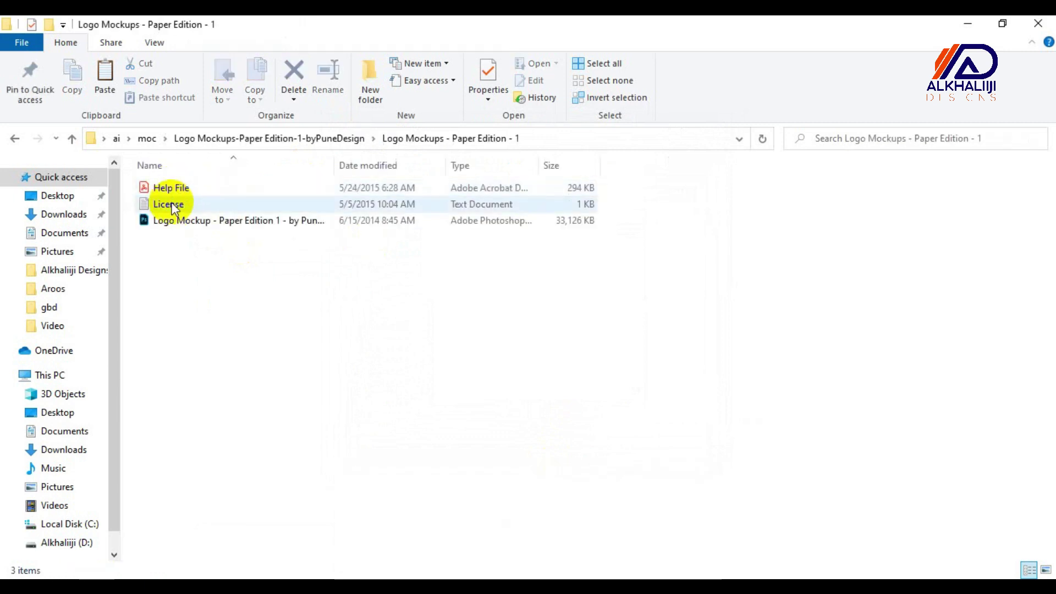
{"action": "double_click", "coordinate": [170, 220]}
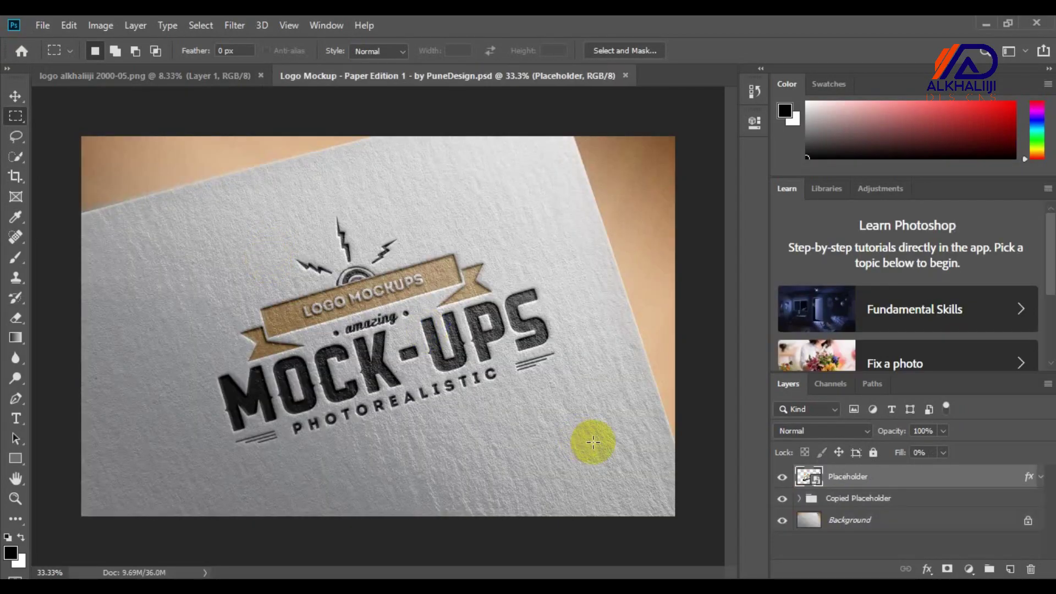
- Open the contents of the Placeholder smart object for editing and dismiss the save reminder
{"action": "left_click", "coordinate": [803, 480]}
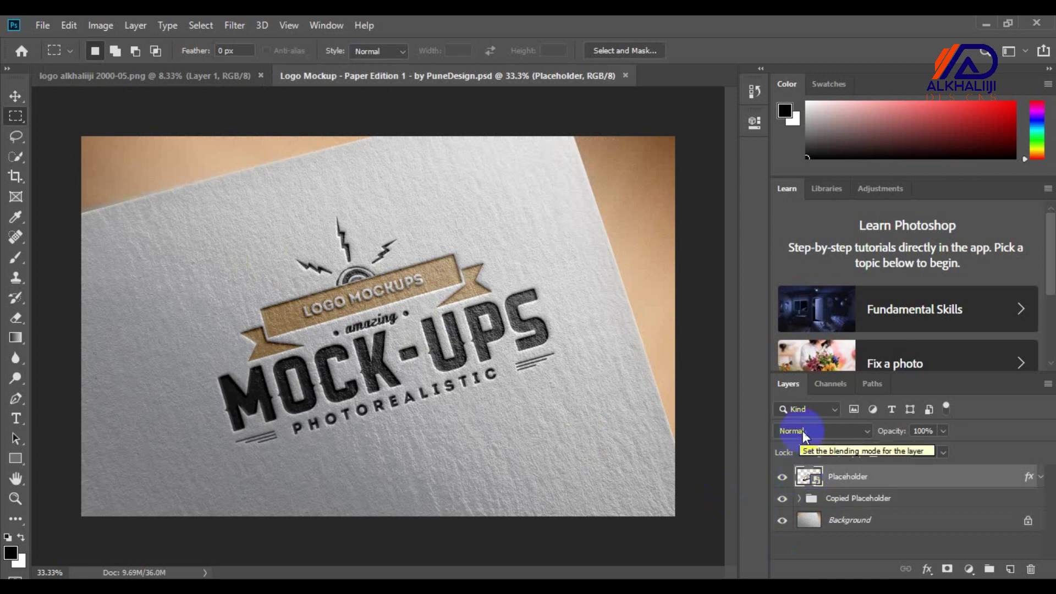
{"action": "double_click", "coordinate": [817, 483]}
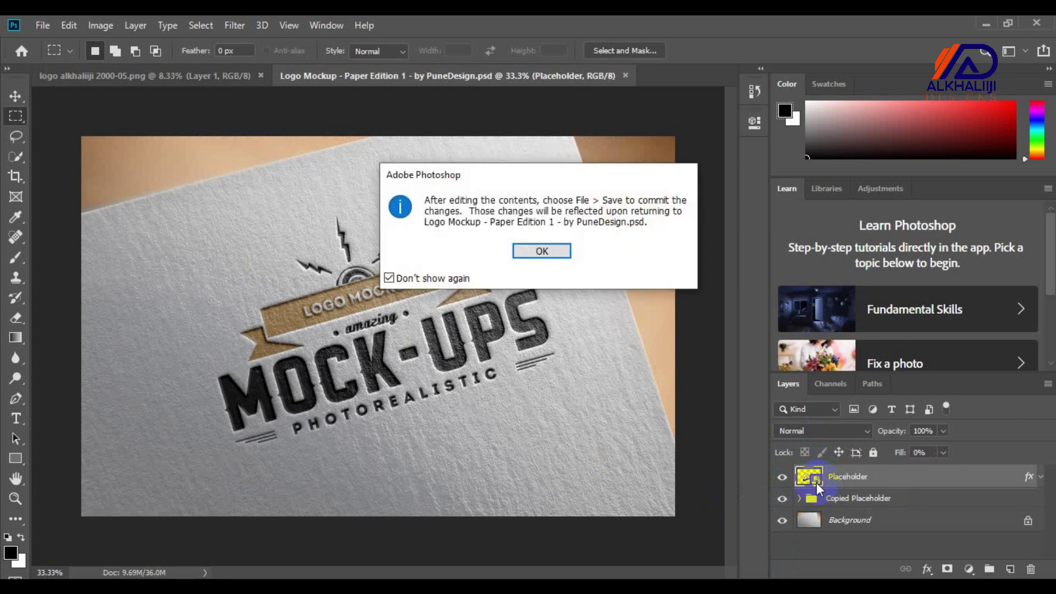
{"action": "left_click", "coordinate": [525, 251]}
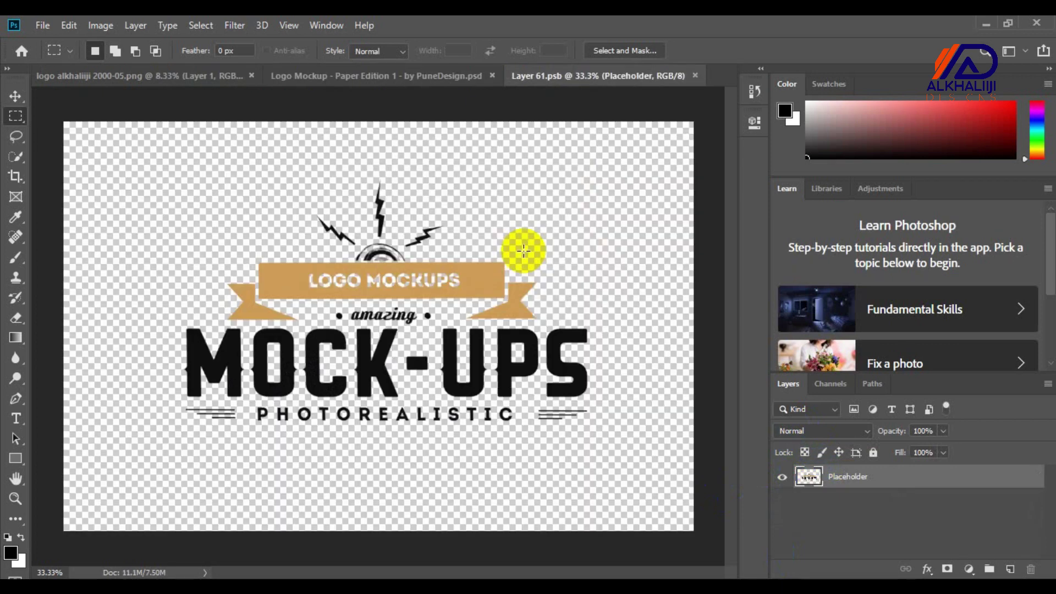
- Copy the logo layer from logo alkhaliiji 2000-05.png into the Layer 61.psb smart object document
{"action": "left_click", "coordinate": [138, 76]}
{"action": "left_click", "coordinate": [15, 97]}
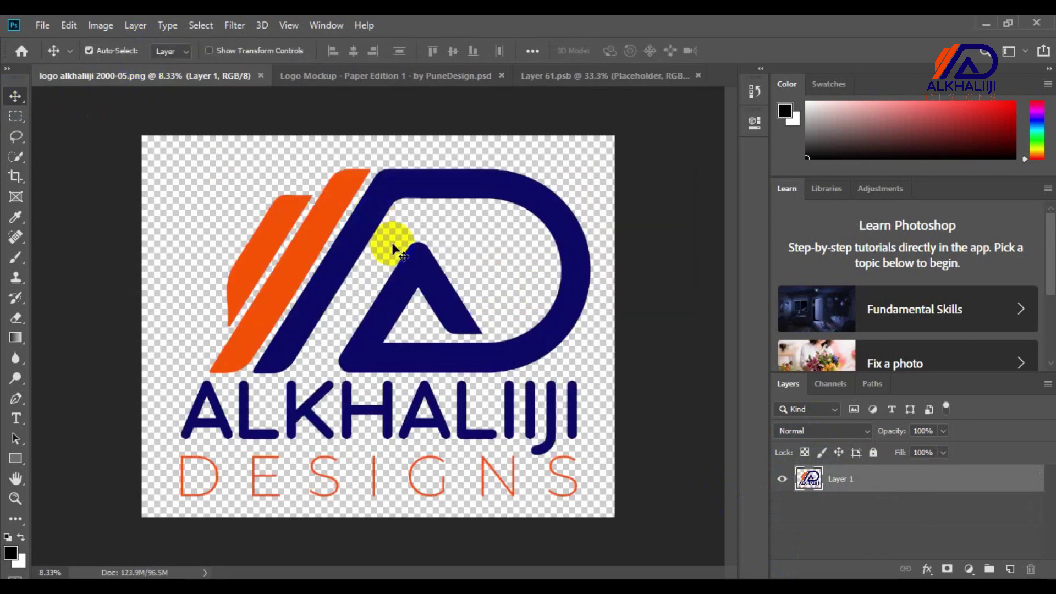
{"action": "left_click_drag", "start_coordinate": [326, 240], "coordinate": [358, 368]}
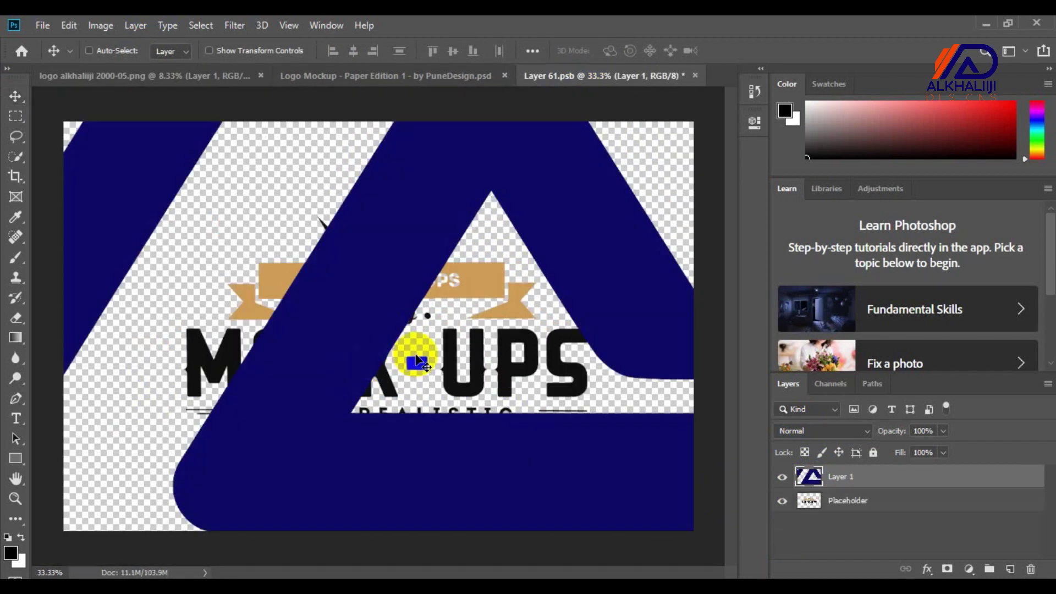
- Scale the pasted logo proportionally to about 20.84% and move it over the placeholder artwork, near the canvas centre
{"action": "key", "text": "ctrl+t"}
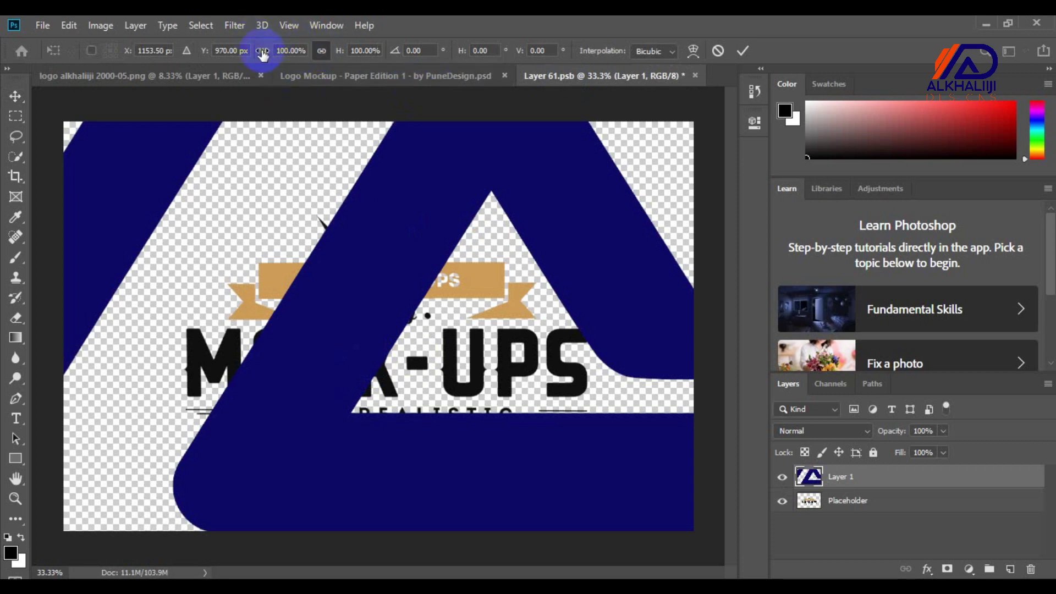
{"action": "left_click_drag", "start_coordinate": [262, 53], "coordinate": [207, 66]}
{"action": "left_click_drag", "start_coordinate": [598, 562], "coordinate": [465, 455]}
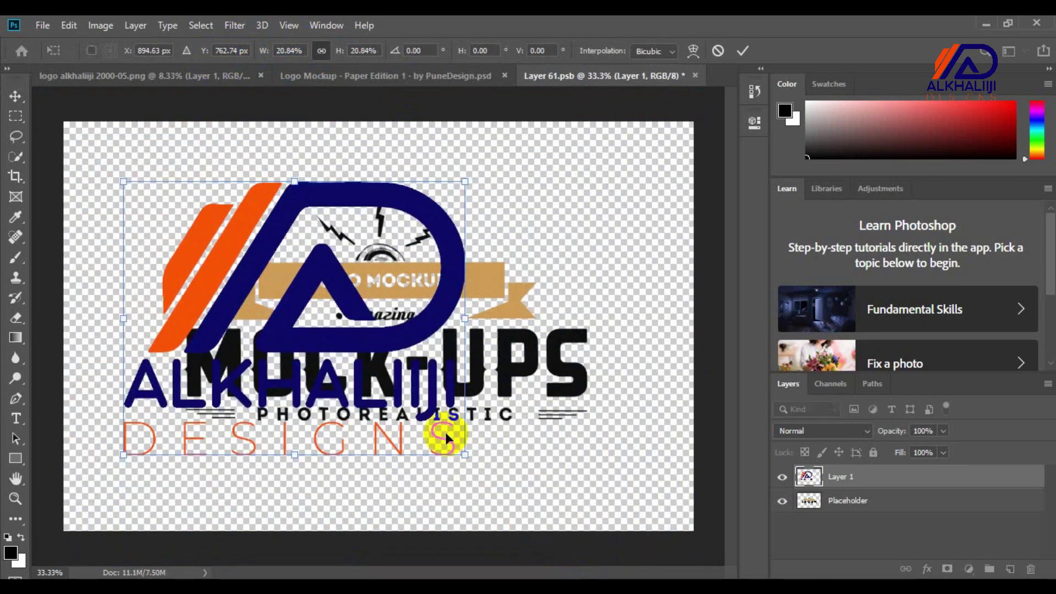
{"action": "left_click_drag", "start_coordinate": [319, 290], "coordinate": [382, 284]}
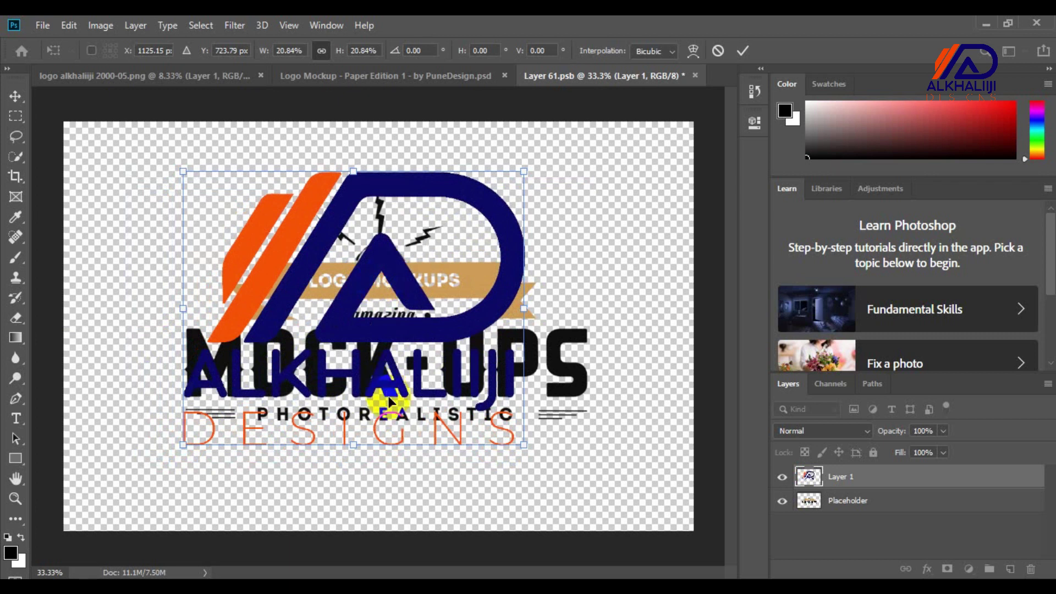
{"action": "key", "text": "Return"}
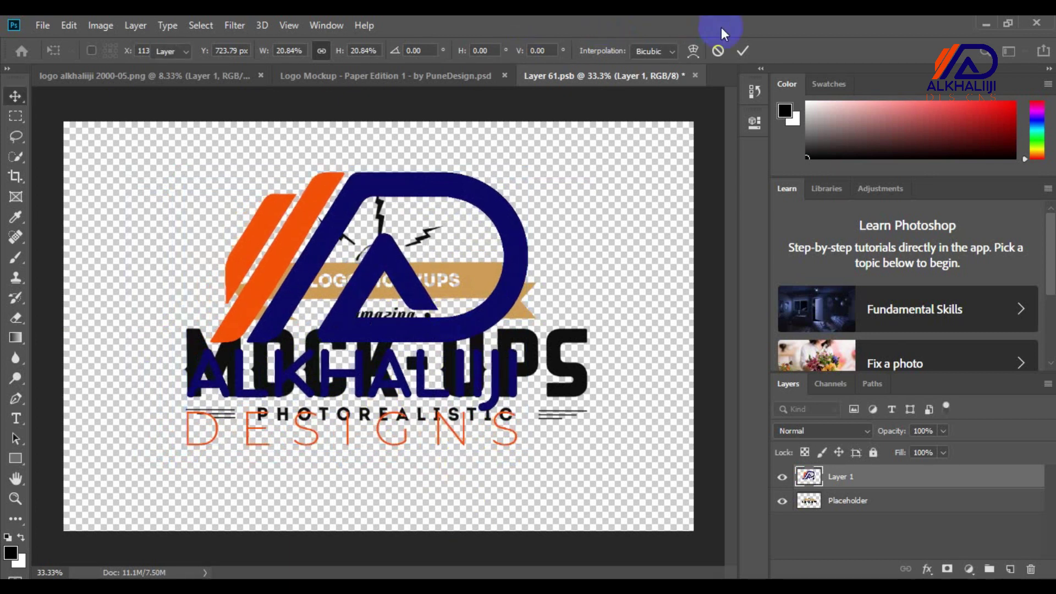
{"action": "left_click", "coordinate": [743, 50]}
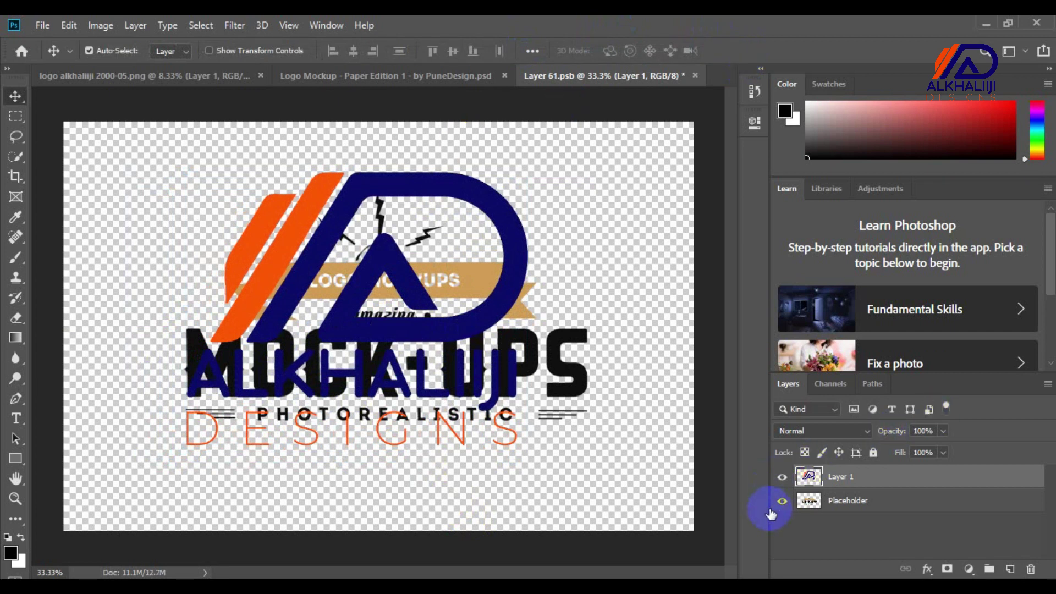
- Hide the original Placeholder layer, save the smart object and return to the Logo Mockup - Paper Edition 1 document
{"action": "left_click", "coordinate": [783, 501]}
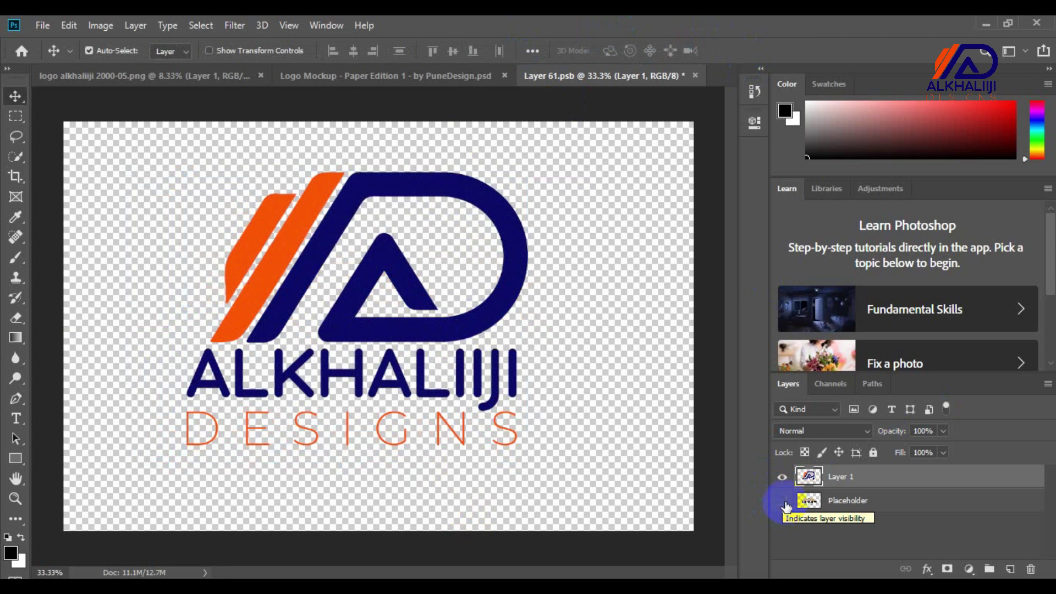
{"action": "key", "text": "ctrl+s"}
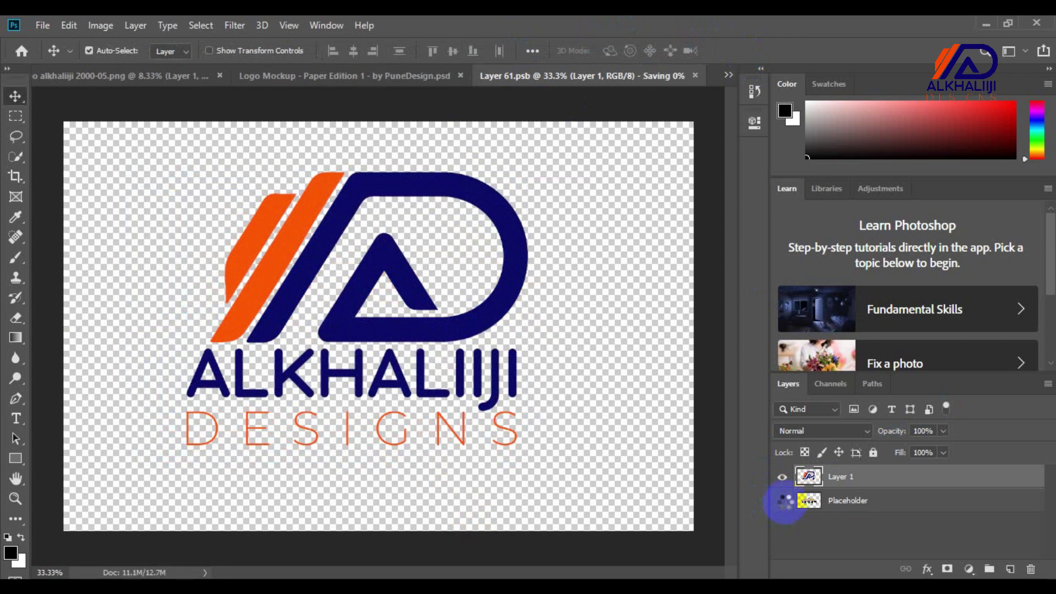
{"action": "left_click", "coordinate": [327, 80]}
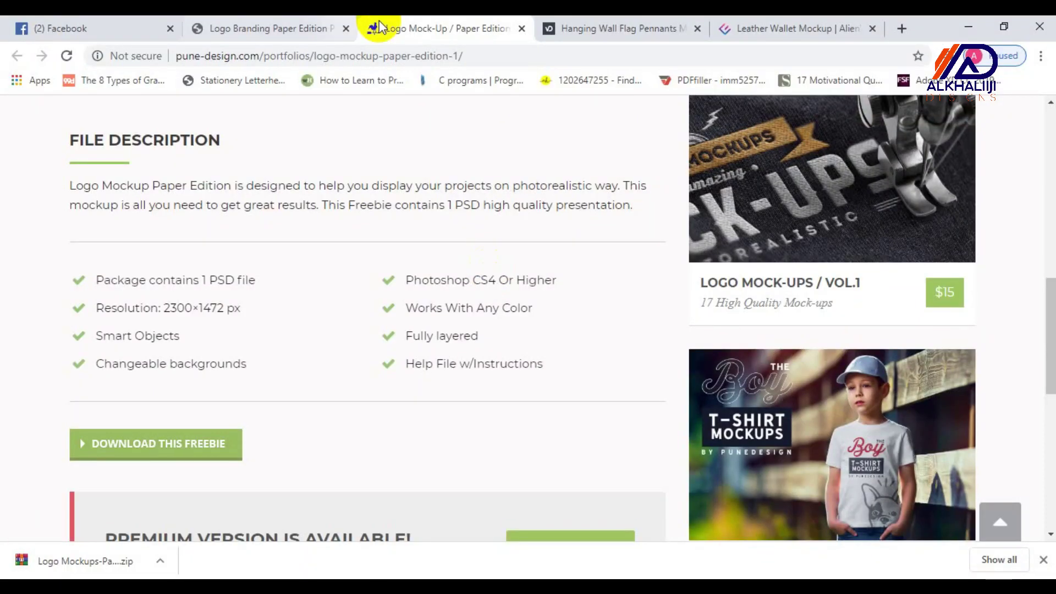
- In the browser, return to the psdmockups.com page and search its PSD Mockups category for "business card"
{"action": "left_click", "coordinate": [271, 22]}
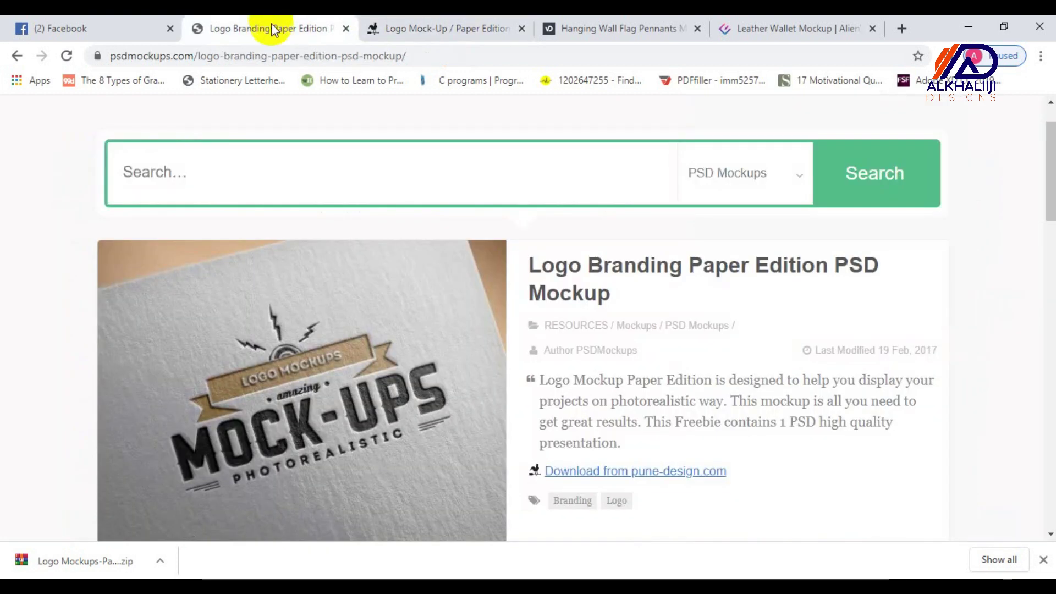
{"action": "left_click", "coordinate": [250, 161]}
{"action": "type", "text": "bus"}
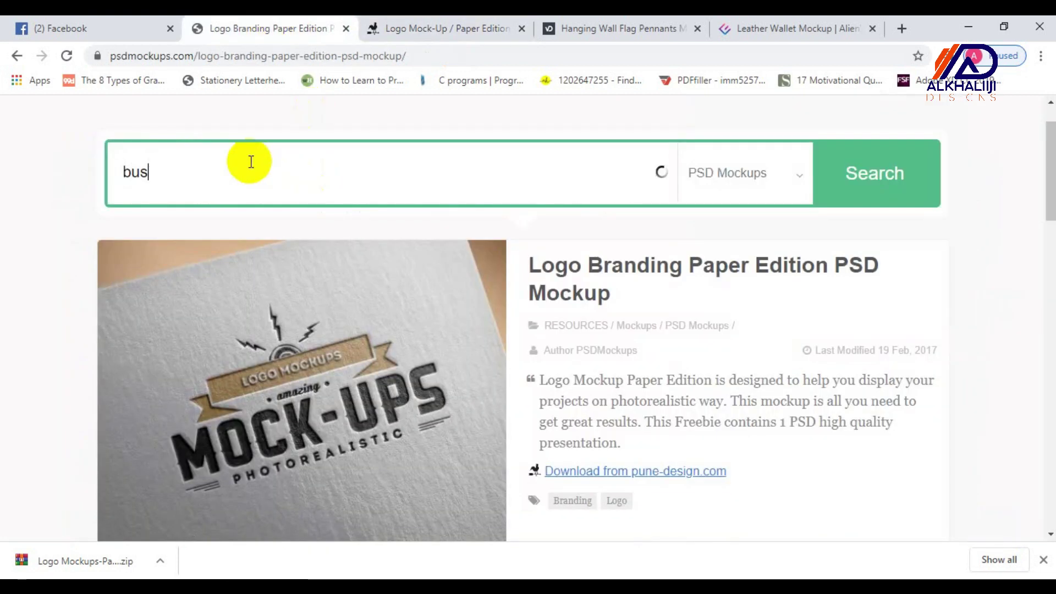
{"action": "type", "text": "iness card"}
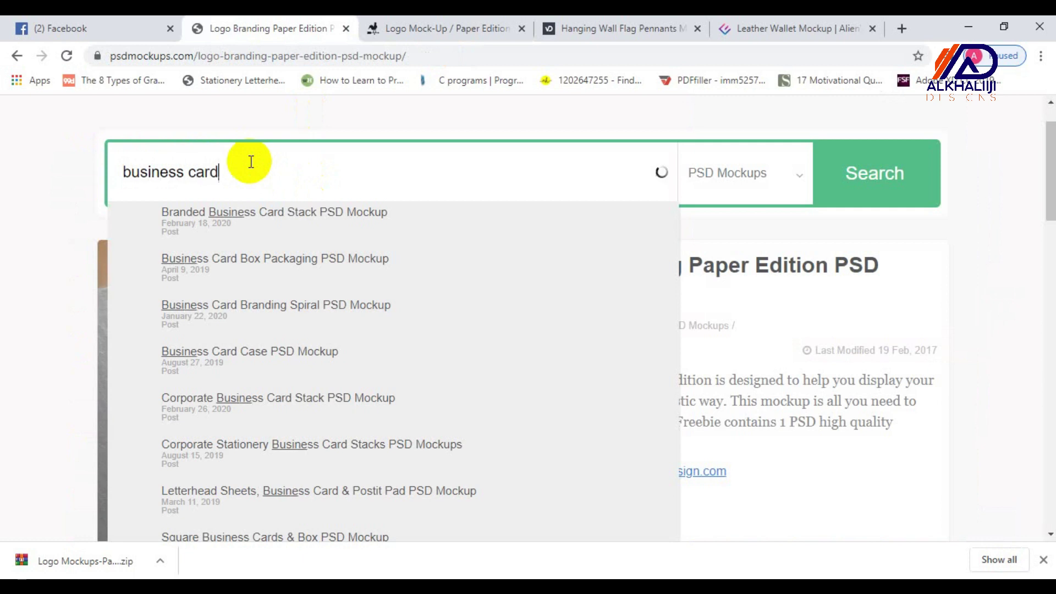
{"action": "key", "text": "Return"}
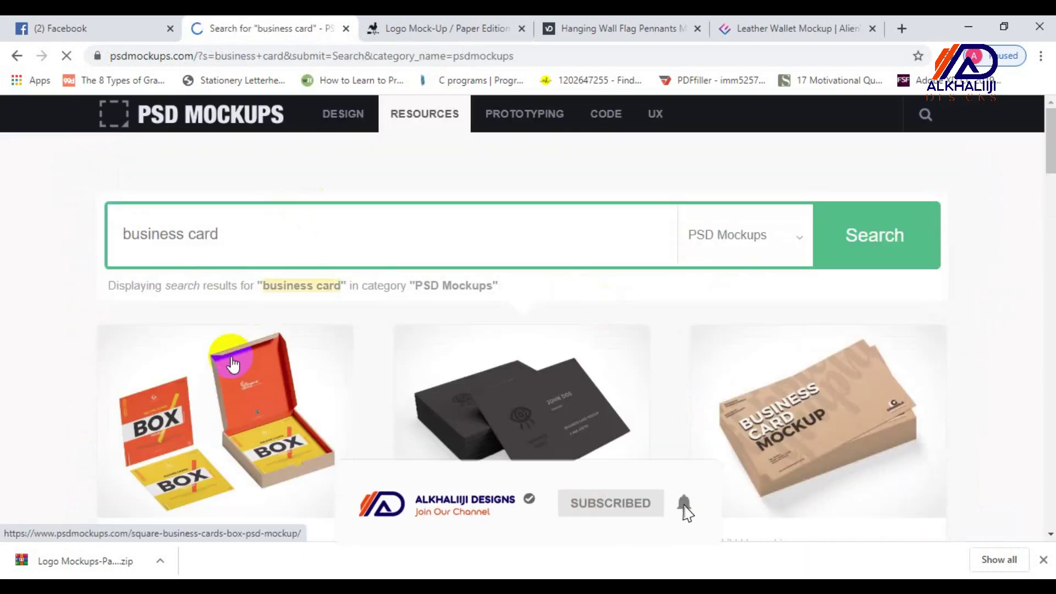
- Browse the business card results and open the Corporate Business Card Stack PSD Mockup
{"action": "scroll", "coordinate": [233, 357], "scroll_direction": "down", "scroll_amount": 7}
{"action": "scroll", "coordinate": [233, 357], "scroll_direction": "down", "scroll_amount": 6}
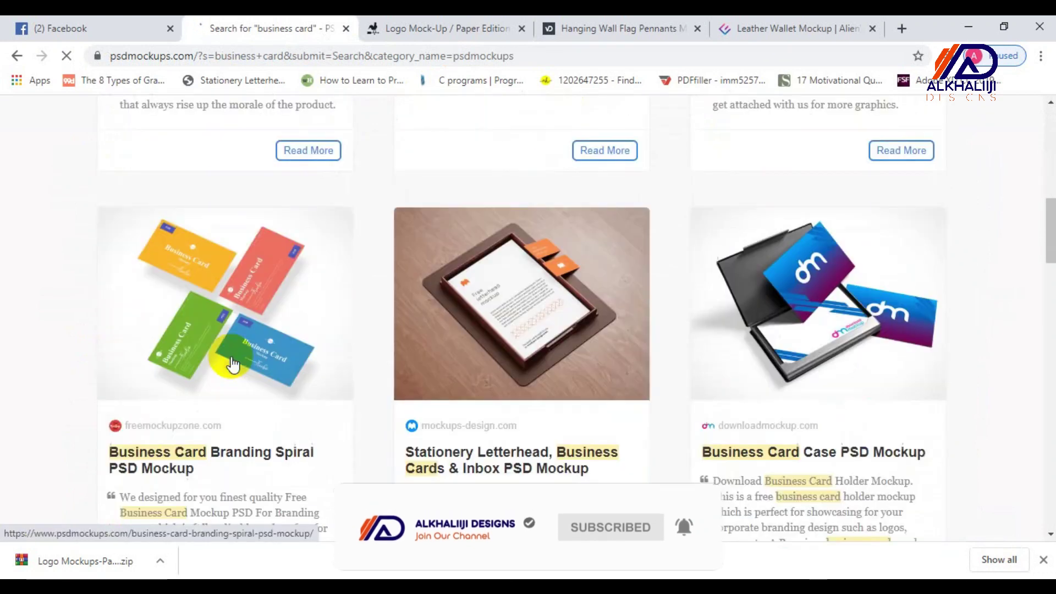
{"action": "scroll", "coordinate": [233, 364], "scroll_direction": "down", "scroll_amount": 7}
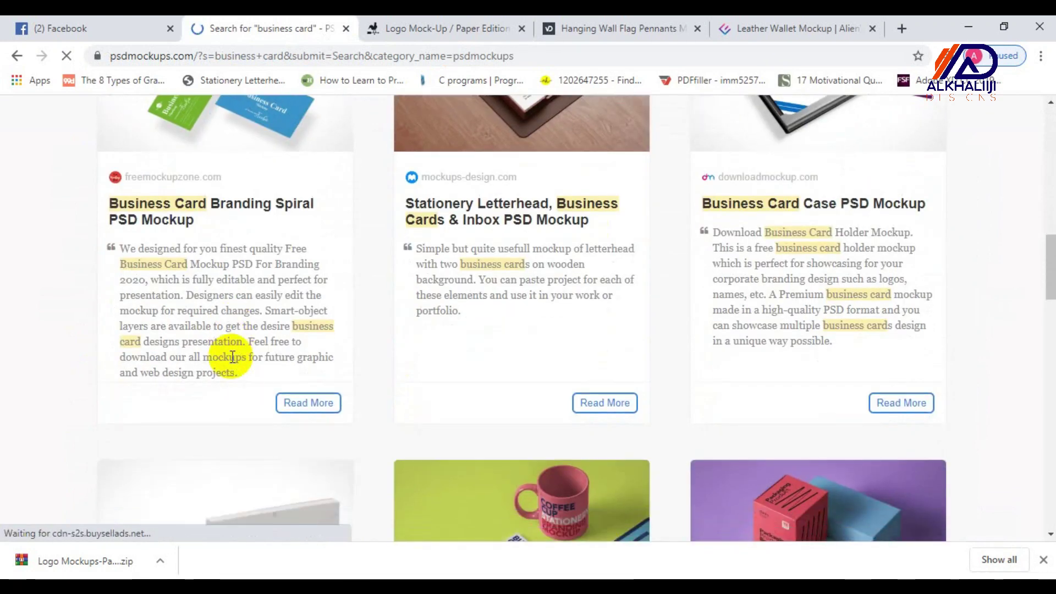
{"action": "scroll", "coordinate": [233, 363], "scroll_direction": "down", "scroll_amount": 10}
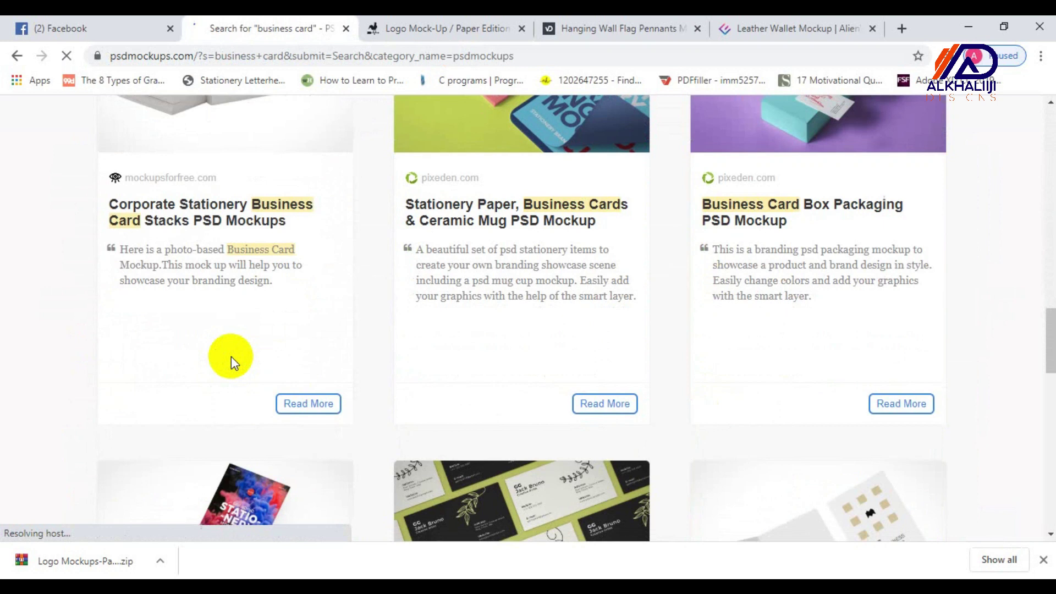
{"action": "scroll", "coordinate": [232, 363], "scroll_direction": "down", "scroll_amount": 10}
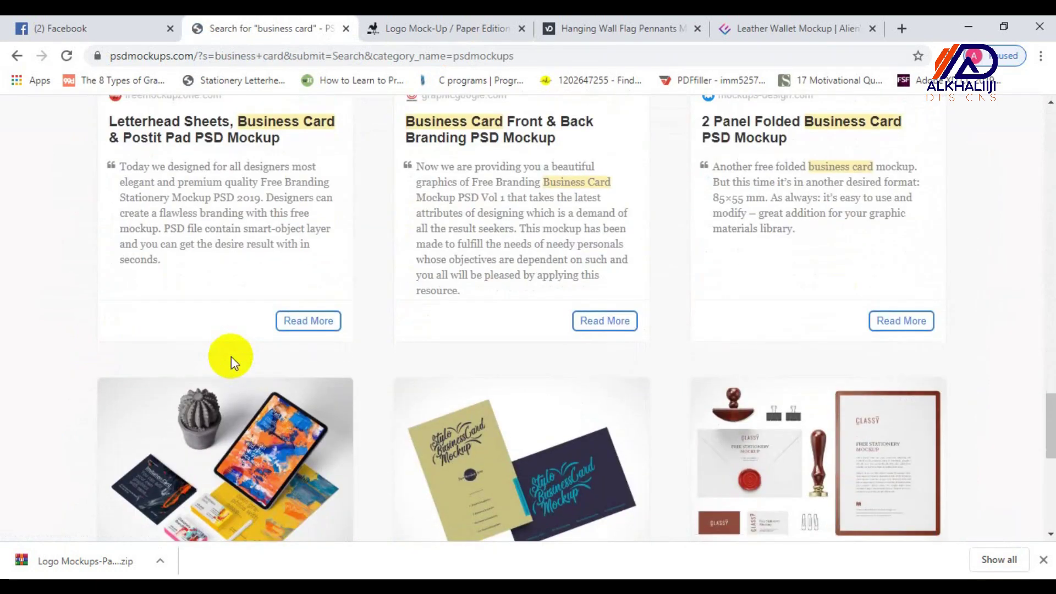
{"action": "scroll", "coordinate": [231, 356], "scroll_direction": "down", "scroll_amount": 3}
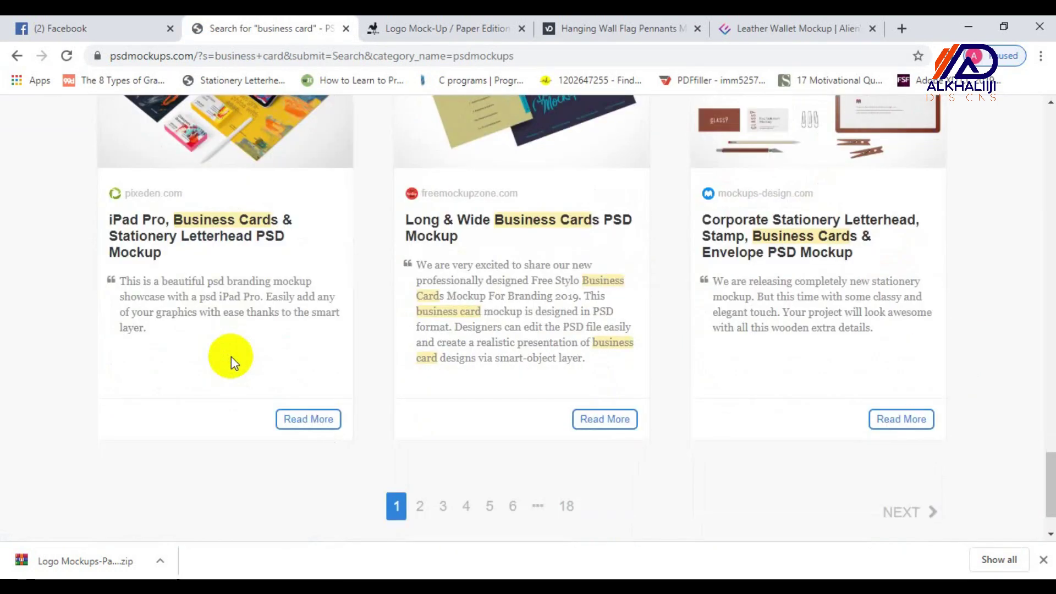
{"action": "key", "text": "Home"}
{"action": "left_click", "coordinate": [482, 440]}
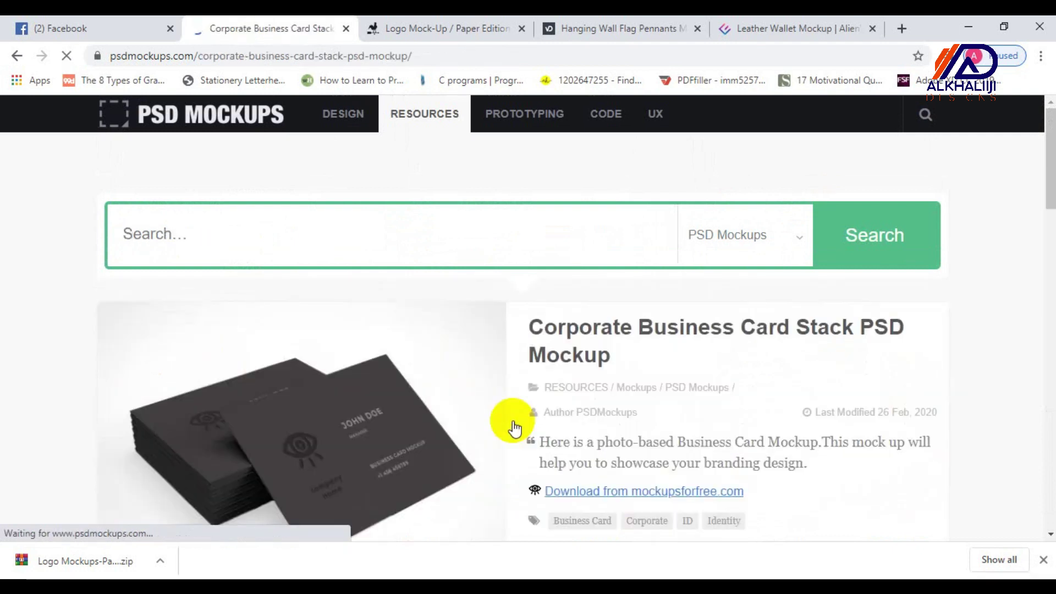
- Follow the mockup's download link to mockupsforfree.com and download the Business Cards Mockup file
{"action": "scroll", "coordinate": [515, 428], "scroll_direction": "down", "scroll_amount": 1}
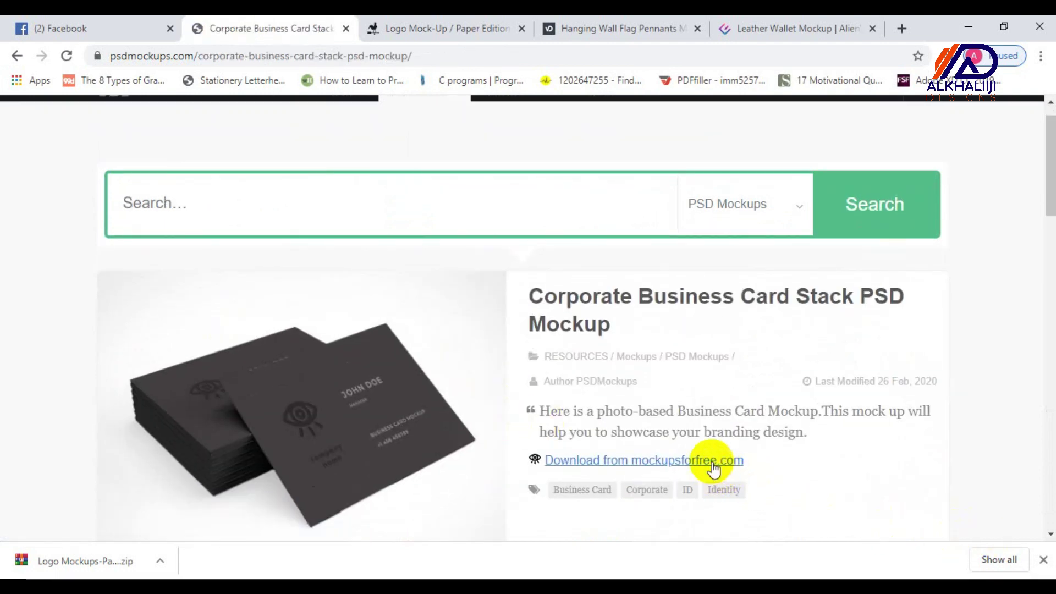
{"action": "left_click", "coordinate": [714, 462]}
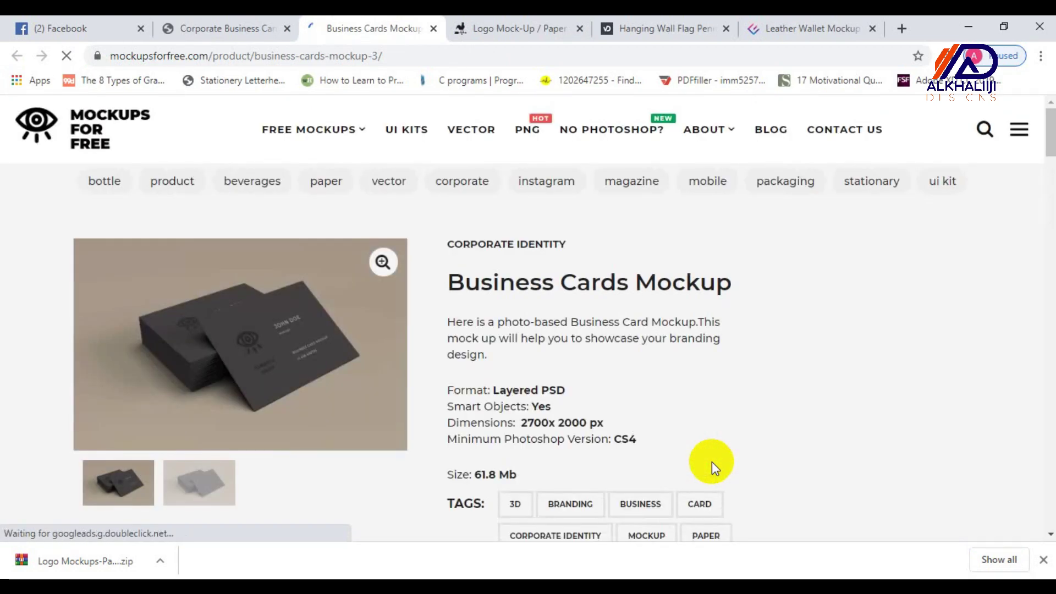
{"action": "scroll", "coordinate": [553, 436], "scroll_direction": "down", "scroll_amount": 1}
{"action": "scroll", "coordinate": [554, 437], "scroll_direction": "down", "scroll_amount": 5}
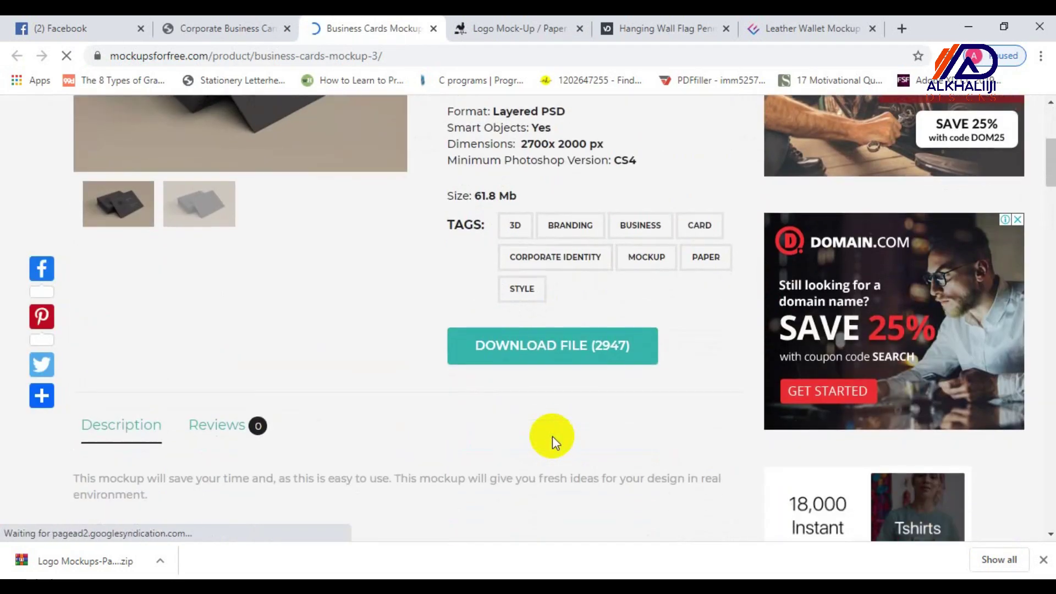
{"action": "left_click", "coordinate": [547, 355]}
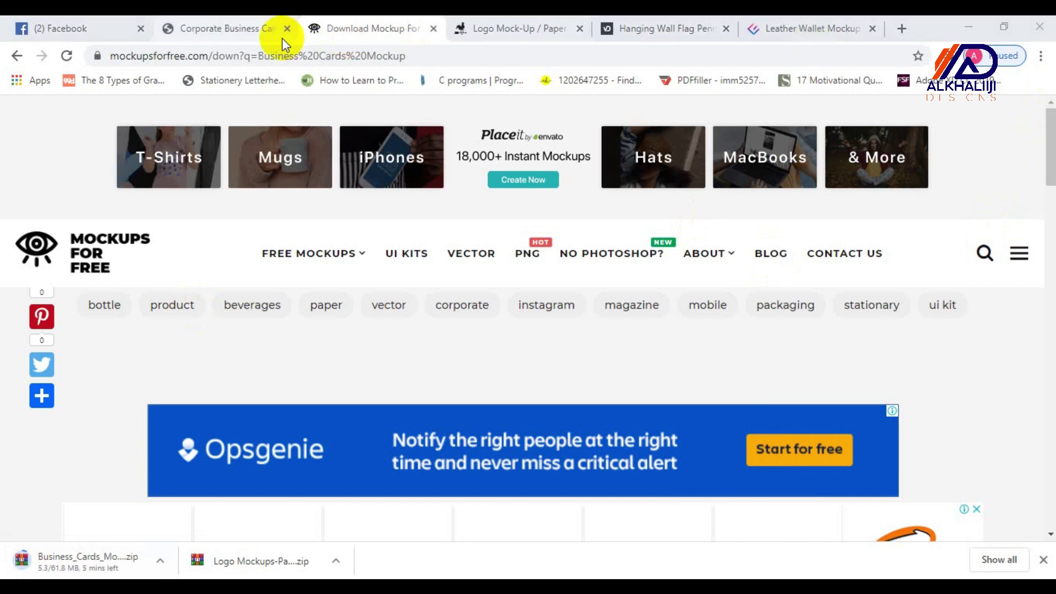
{"action": "left_click", "coordinate": [357, 23]}
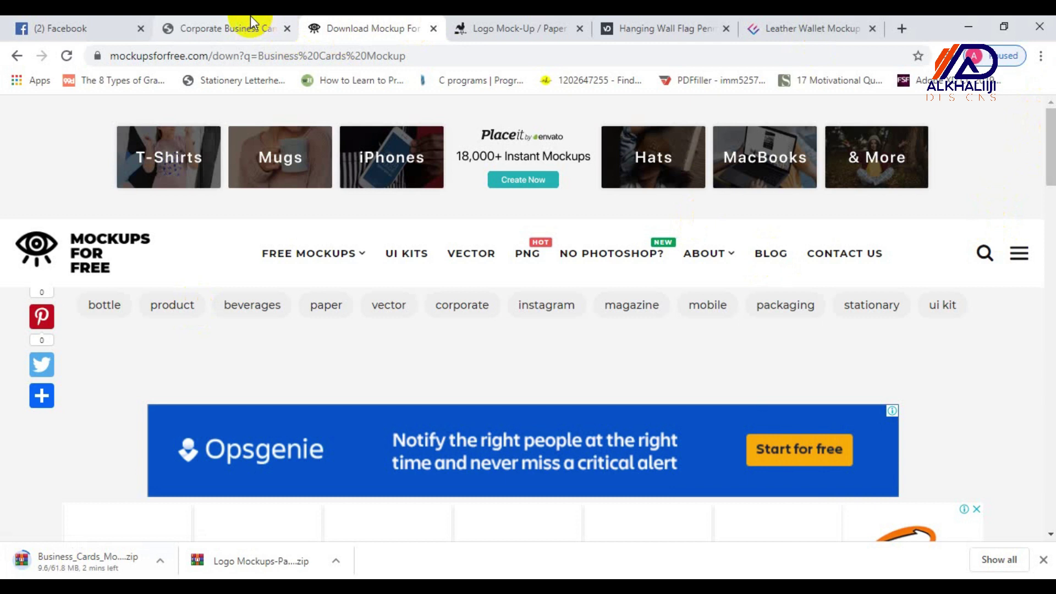
{"action": "left_click", "coordinate": [249, 23]}
- In File Explorer, extract the Business_Cards_MockupForFree archive to the default destination path
{"action": "left_click", "coordinate": [184, 198]}
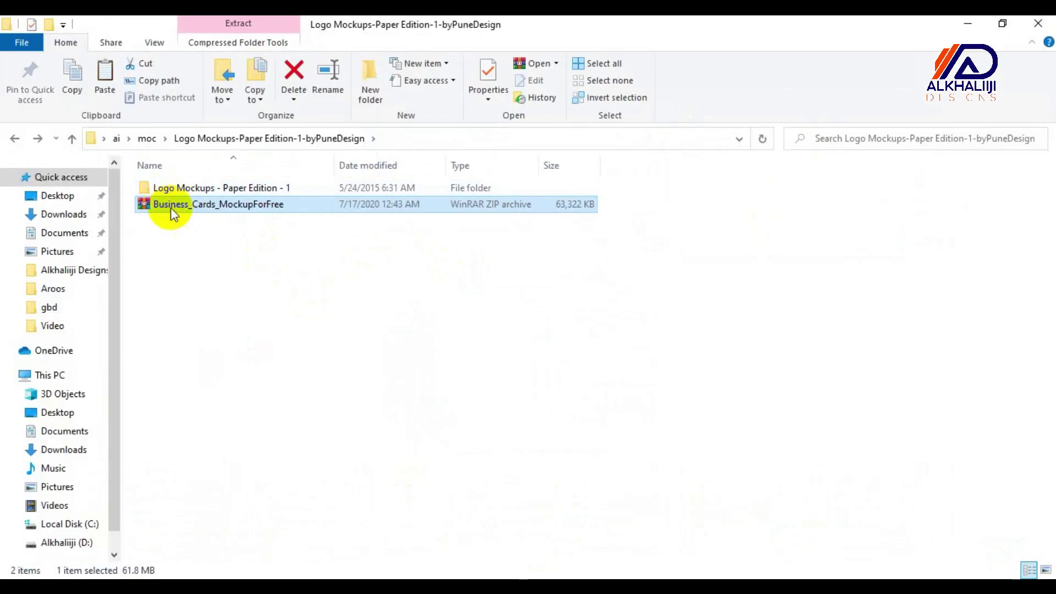
{"action": "right_click", "coordinate": [187, 206]}
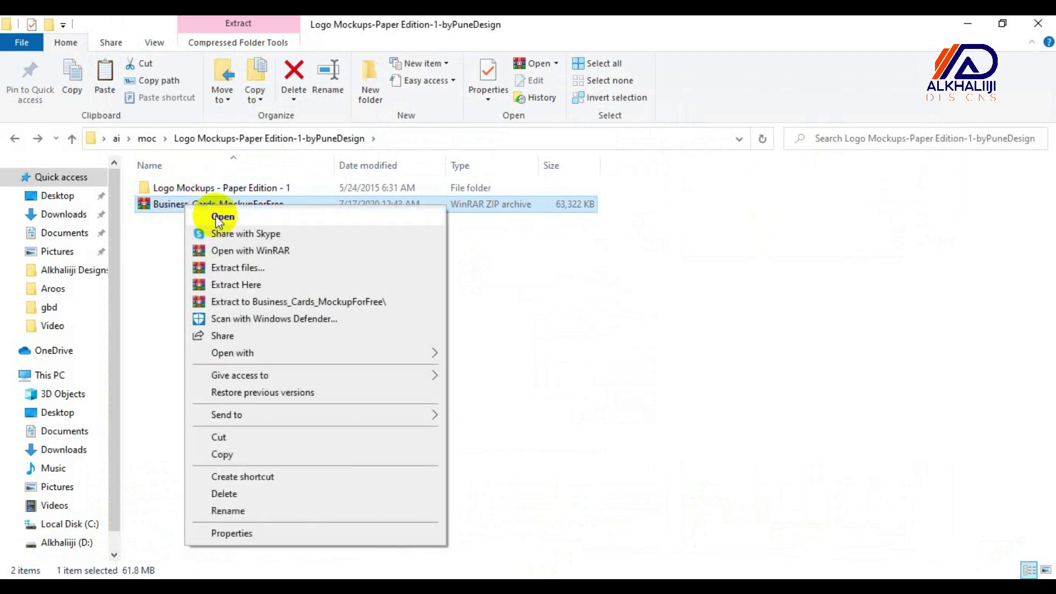
{"action": "left_click", "coordinate": [229, 269]}
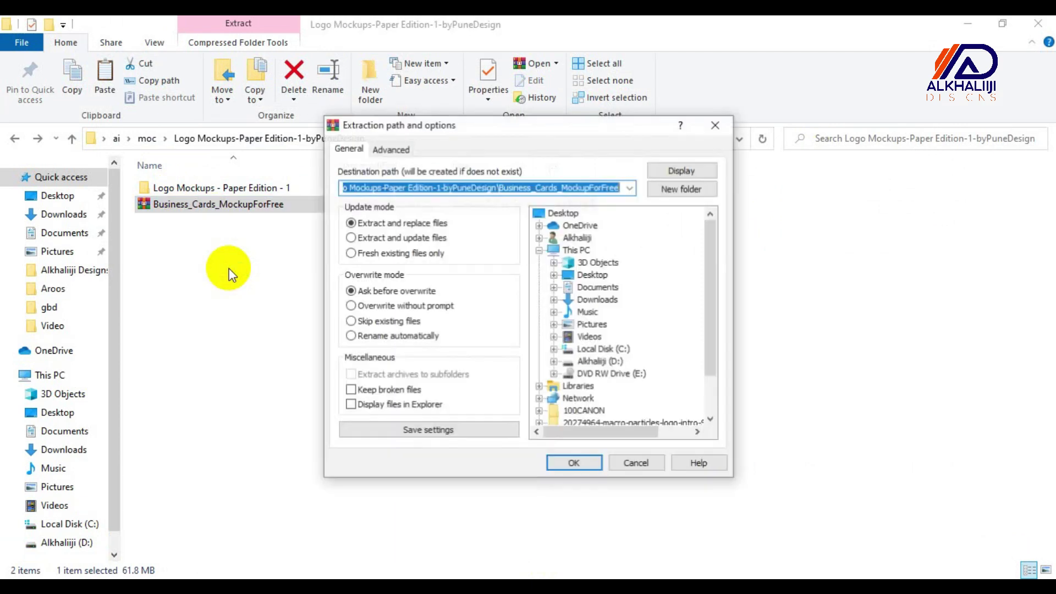
{"action": "key", "text": "Return"}
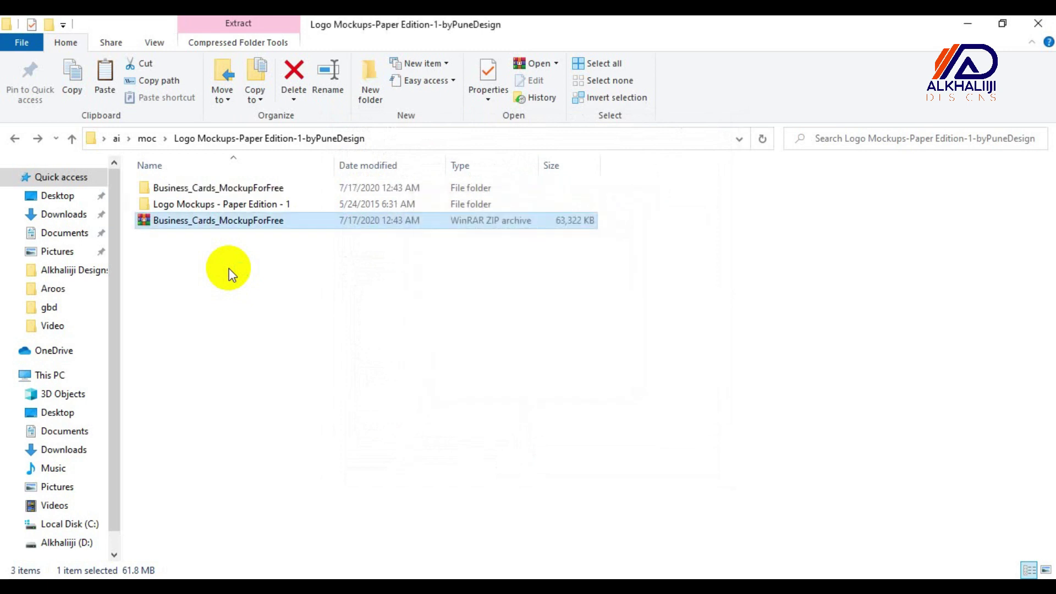
- Open the extracted Business_Cards_MockupForFree PSD in Photoshop and open the contents of its Put Your Graphic Here1 smart object
{"action": "double_click", "coordinate": [181, 187]}
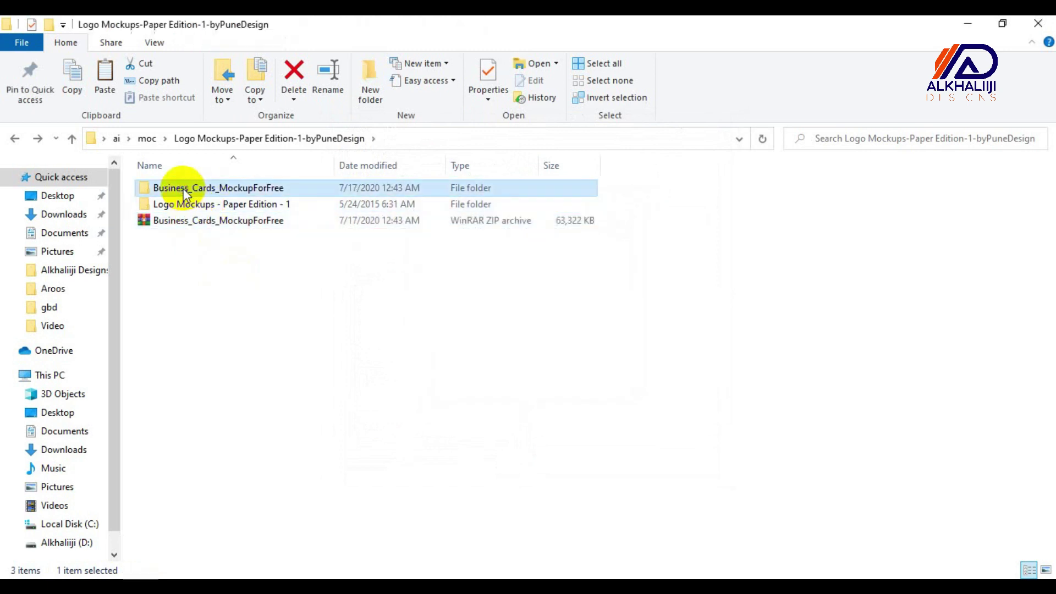
{"action": "left_click", "coordinate": [329, 196]}
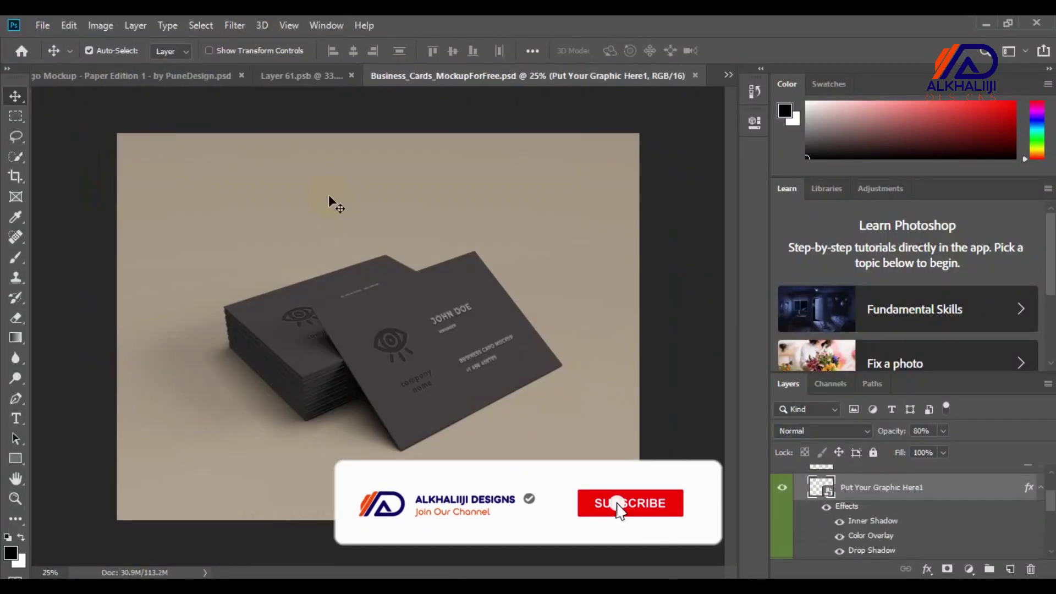
{"action": "mouse_move", "coordinate": [1049, 512]}
{"action": "left_mouse_down"}
{"action": "mouse_move", "coordinate": [1051, 481]}
{"action": "mouse_move", "coordinate": [1046, 514]}
{"action": "mouse_move", "coordinate": [1047, 495]}
{"action": "left_mouse_up"}
{"action": "double_click", "coordinate": [827, 524]}
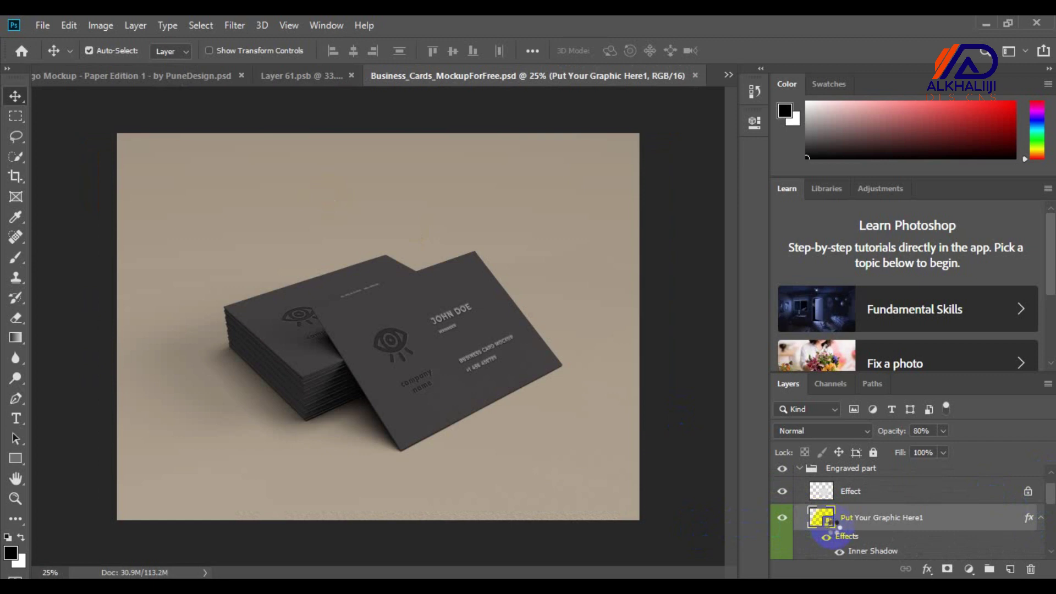
{"action": "left_click", "coordinate": [471, 69]}
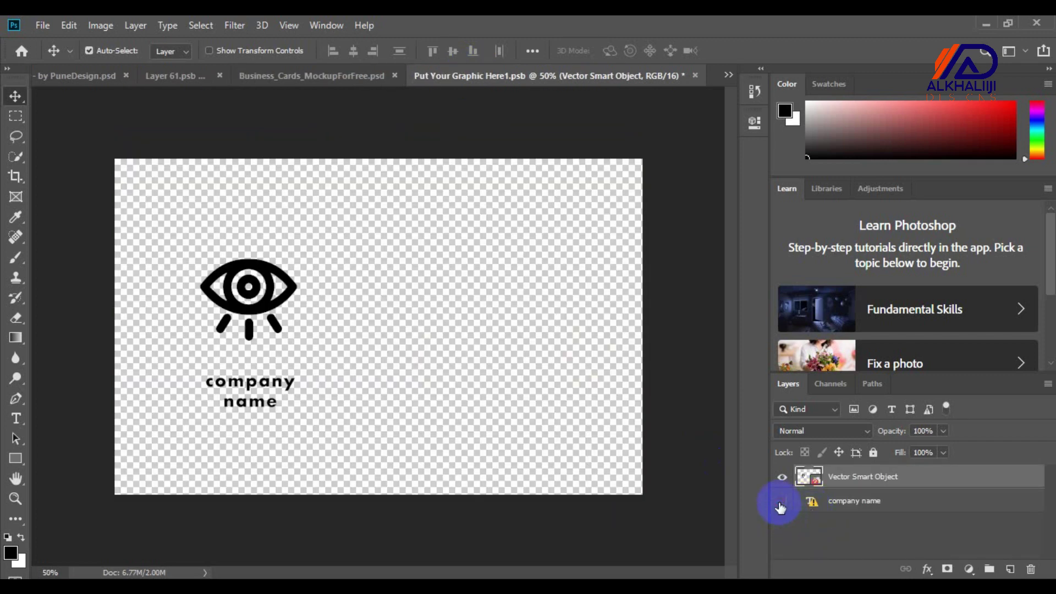
- Hide the company name text layer in the smart object and switch to the Logo Mockup - Paper Edition 1 document
{"action": "left_click", "coordinate": [782, 502]}
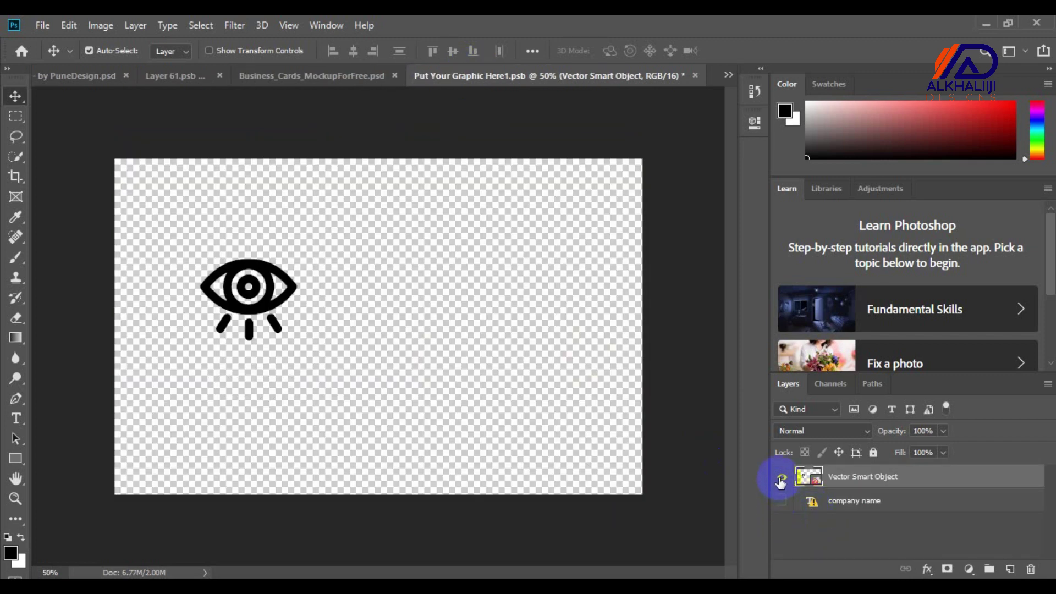
{"action": "left_click", "coordinate": [58, 76]}
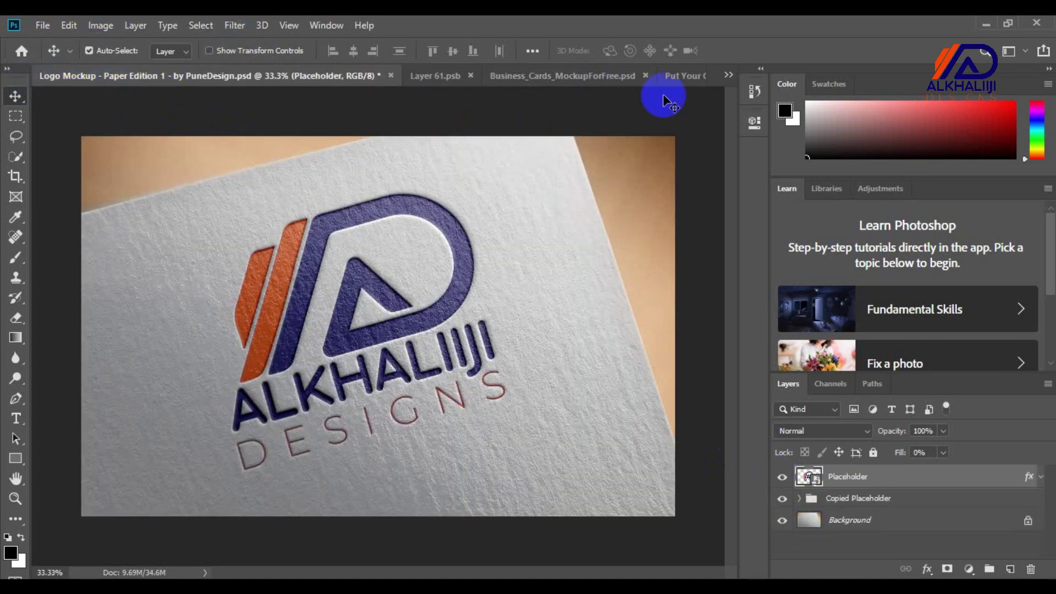
- Close Layer 61.psb and copy the logo layer from logo alkhaliiji 2000-05.png into the Put Your Graphic Here1 smart object document
{"action": "left_click", "coordinate": [427, 76]}
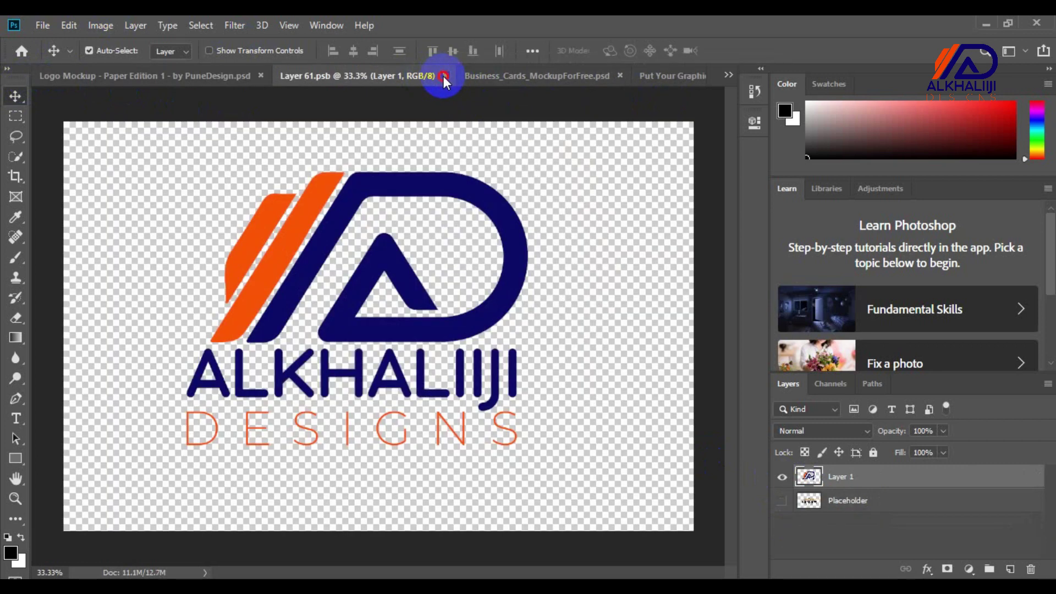
{"action": "left_click", "coordinate": [443, 76]}
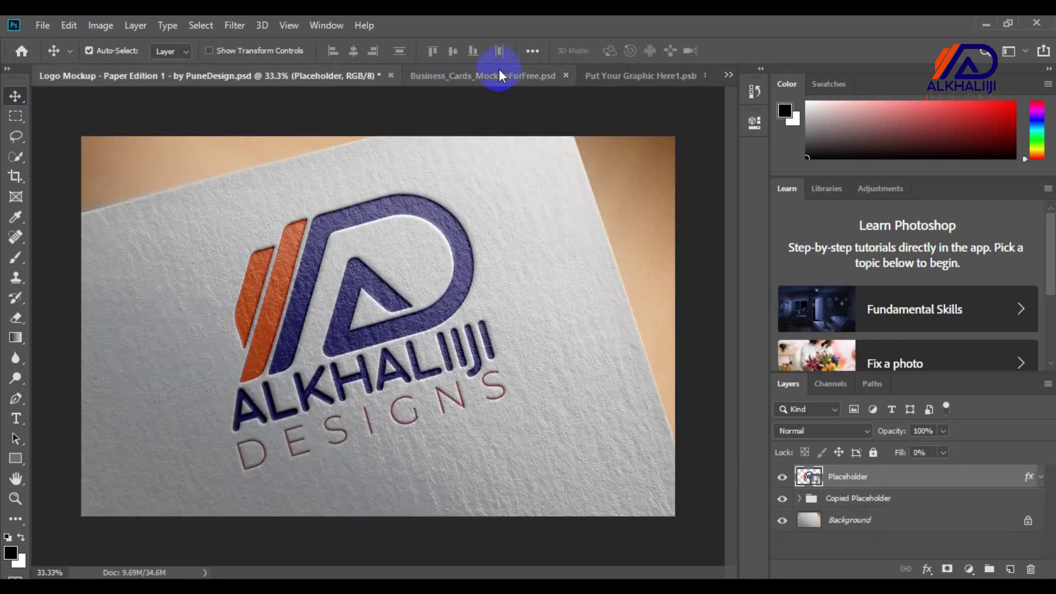
{"action": "left_click", "coordinate": [729, 75]}
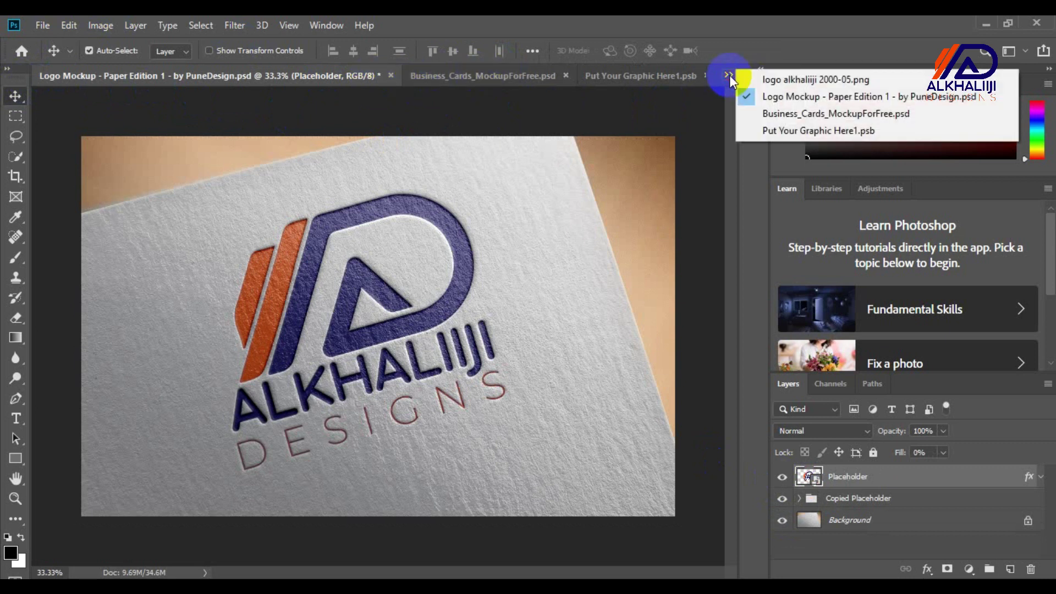
{"action": "left_click", "coordinate": [767, 80]}
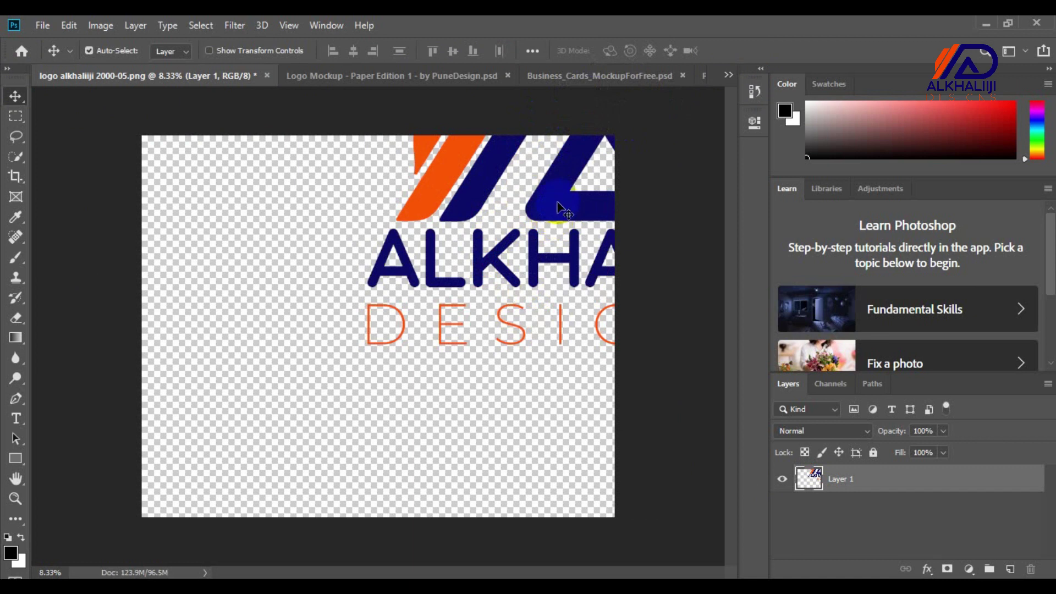
{"action": "left_click_drag", "start_coordinate": [557, 205], "coordinate": [299, 279]}
{"action": "left_click", "coordinate": [493, 250]}
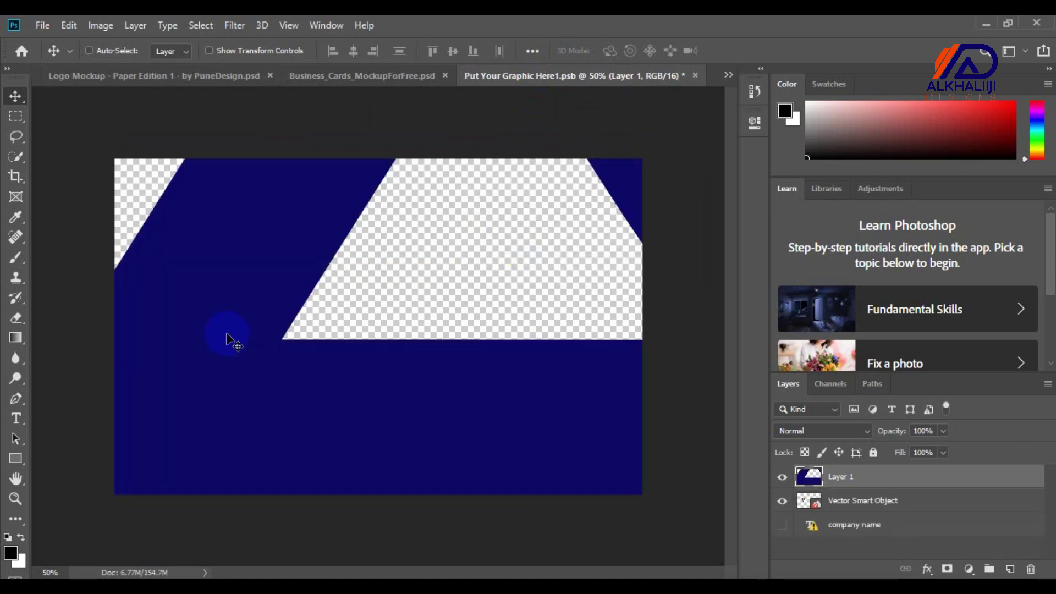
- Scale the pasted logo to about 5.54% and centre it over the eye graphic at X 346 px, Y 364 px
{"action": "key", "text": "ctrl+t"}
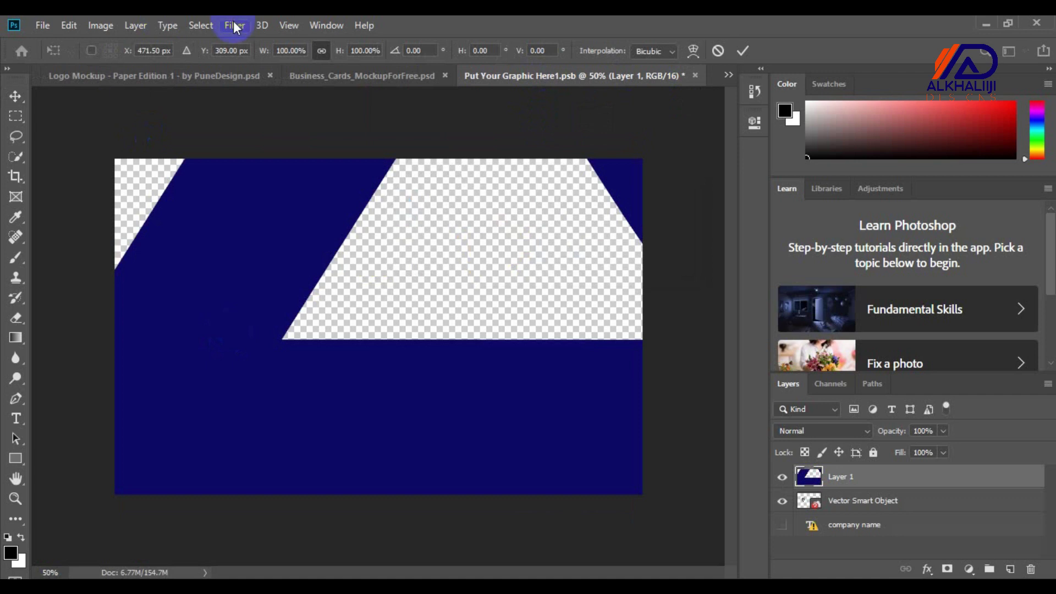
{"action": "left_click_drag", "start_coordinate": [265, 51], "coordinate": [192, 48]}
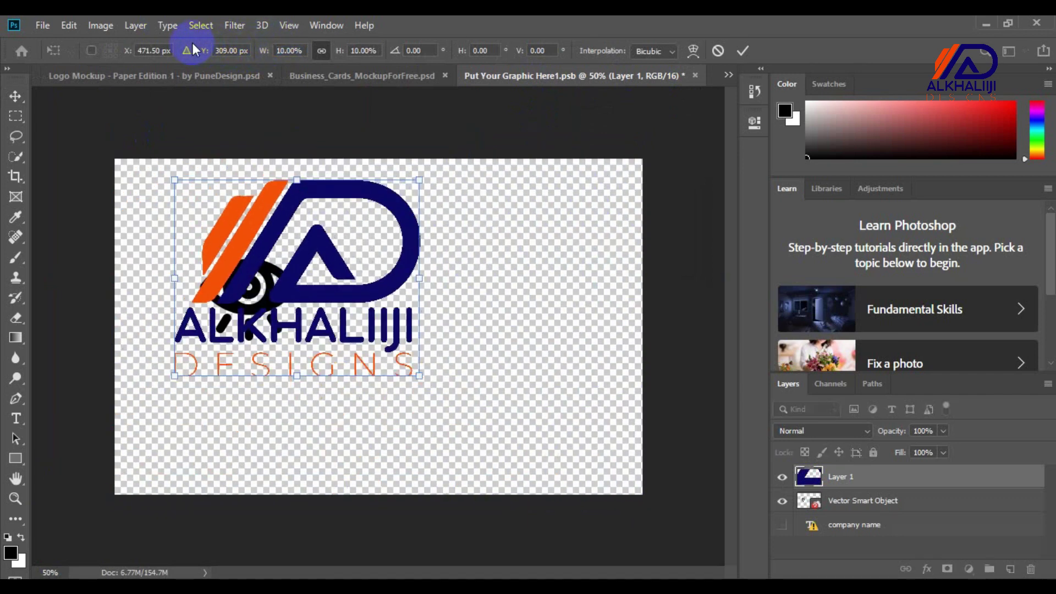
{"action": "left_click_drag", "start_coordinate": [418, 376], "coordinate": [325, 302]}
{"action": "left_click_drag", "start_coordinate": [264, 236], "coordinate": [280, 285]}
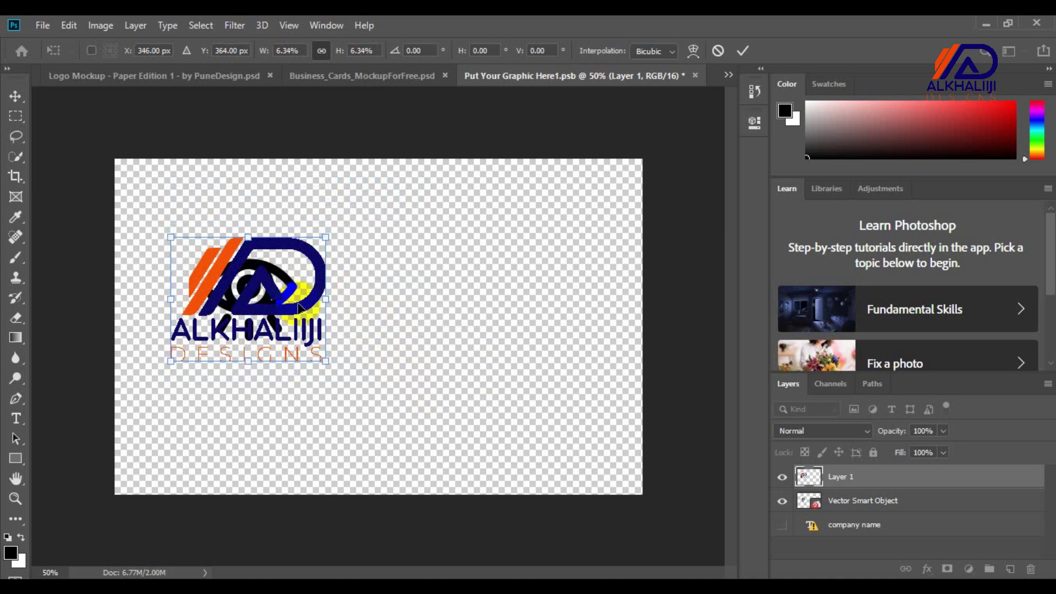
{"action": "left_click_drag", "start_coordinate": [326, 369], "coordinate": [303, 349]}
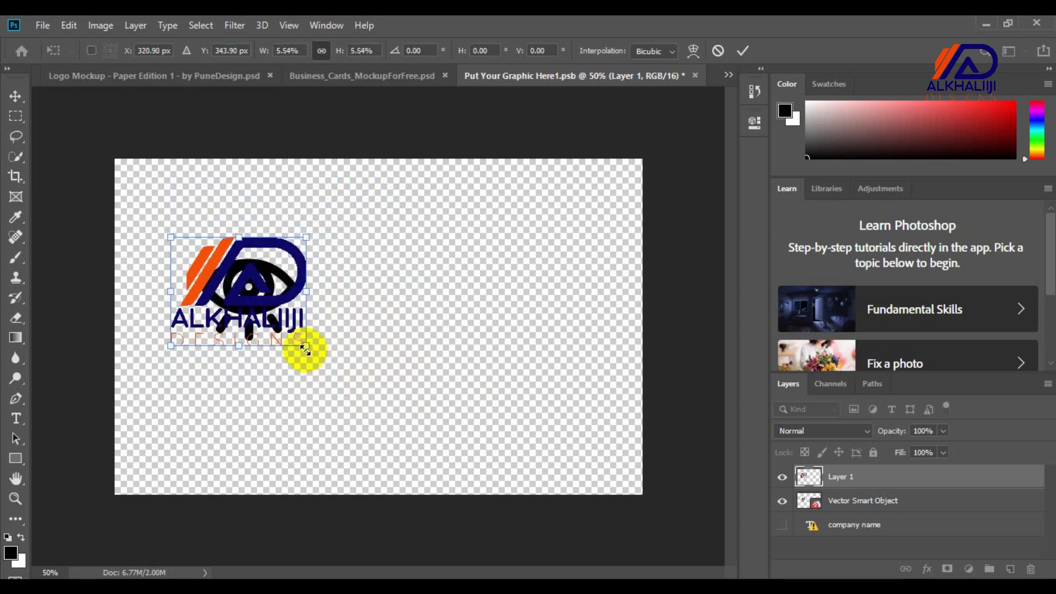
{"action": "left_click_drag", "start_coordinate": [254, 297], "coordinate": [266, 308]}
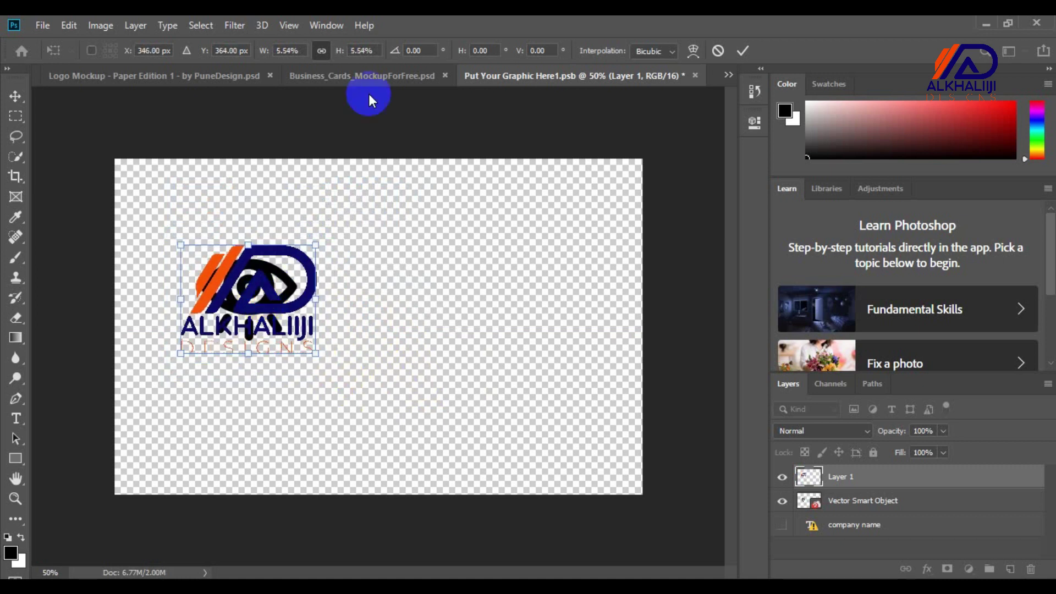
{"action": "left_click", "coordinate": [743, 52]}
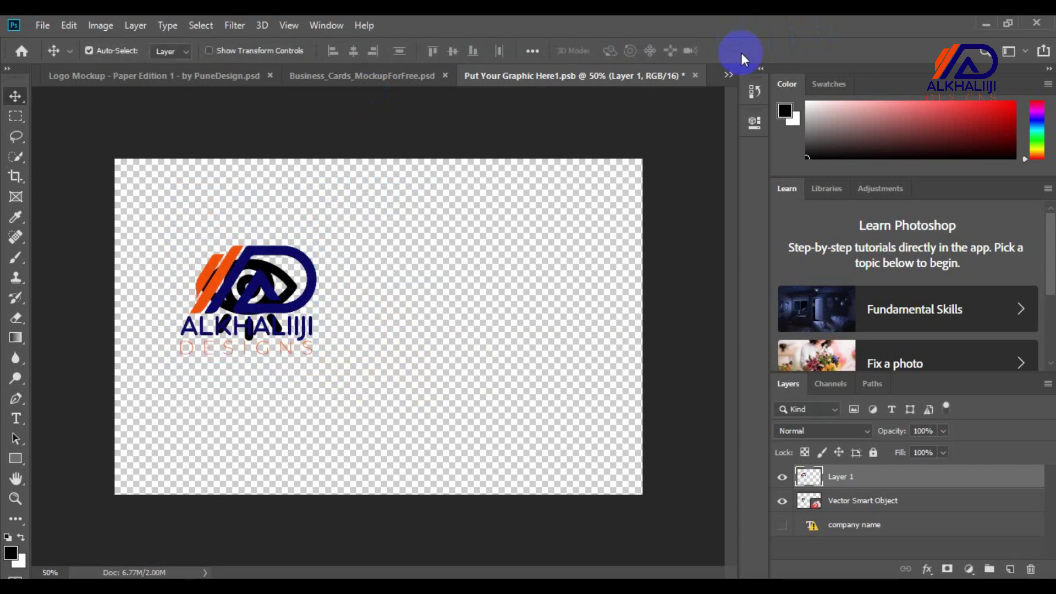
- Hide the Vector Smart Object layer and save the smart object, returning to the Business_Cards_MockupForFree document
{"action": "left_click", "coordinate": [782, 502]}
{"action": "key", "text": "ctrl+s"}
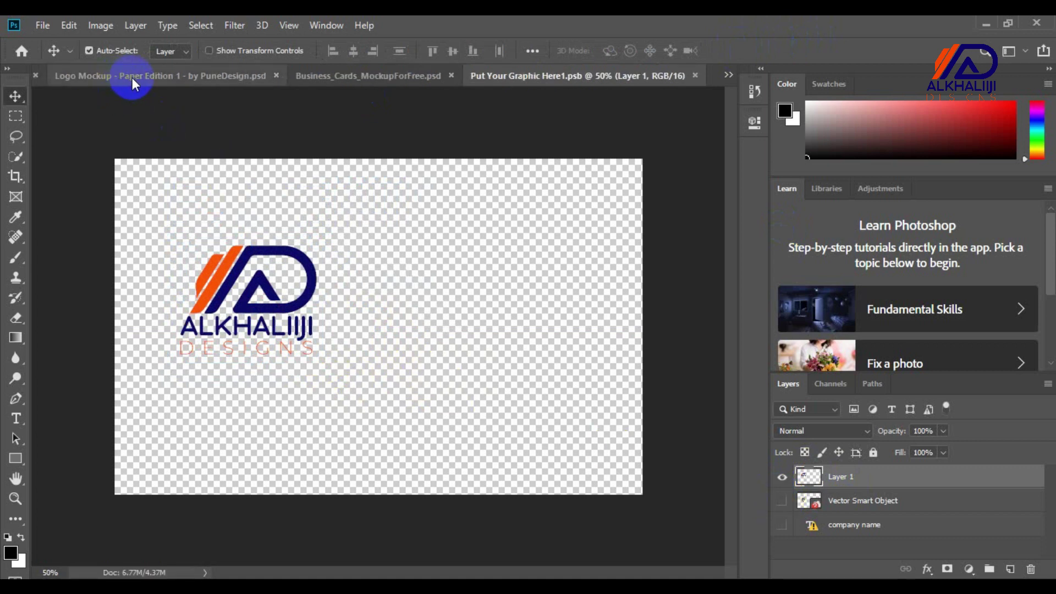
{"action": "left_click", "coordinate": [340, 72]}
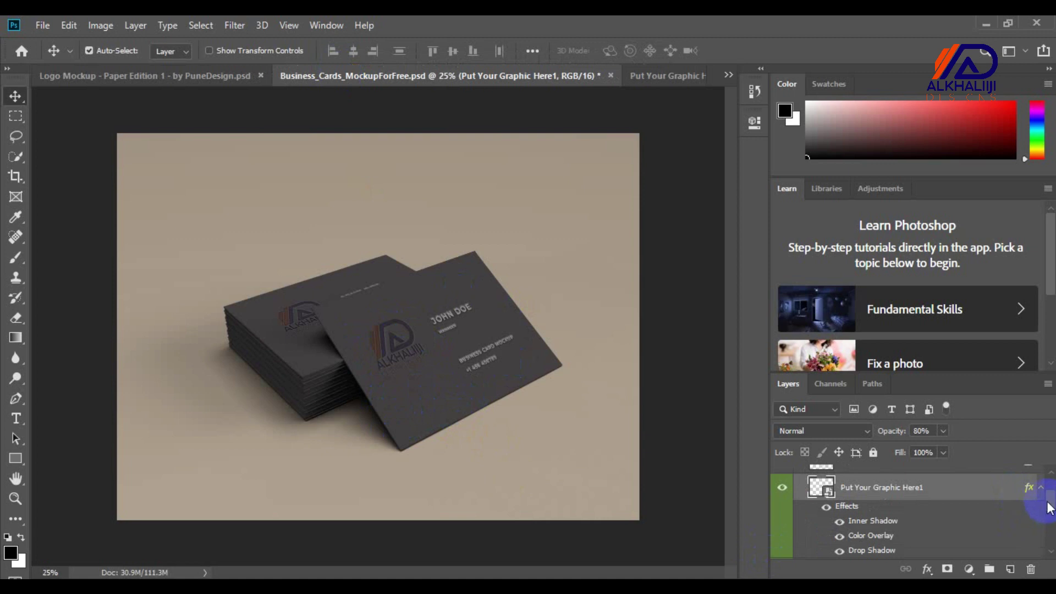
- Apply a white (ffffff) Color Overlay layer style to the front business card's Card layer
{"action": "left_click_drag", "start_coordinate": [1051, 502], "coordinate": [1052, 520]}
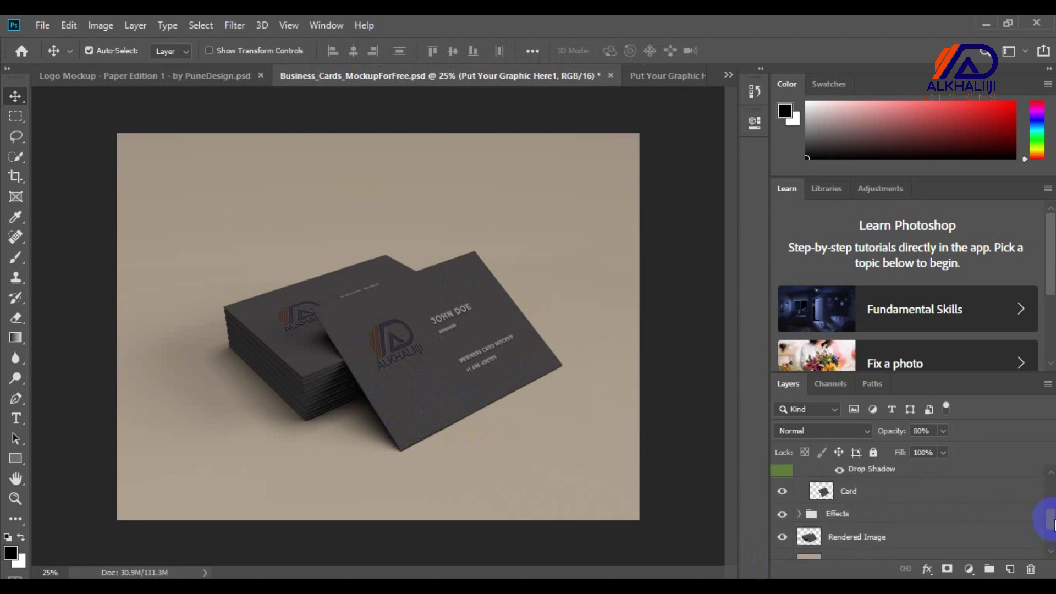
{"action": "left_click", "coordinate": [833, 498]}
{"action": "left_click", "coordinate": [830, 499]}
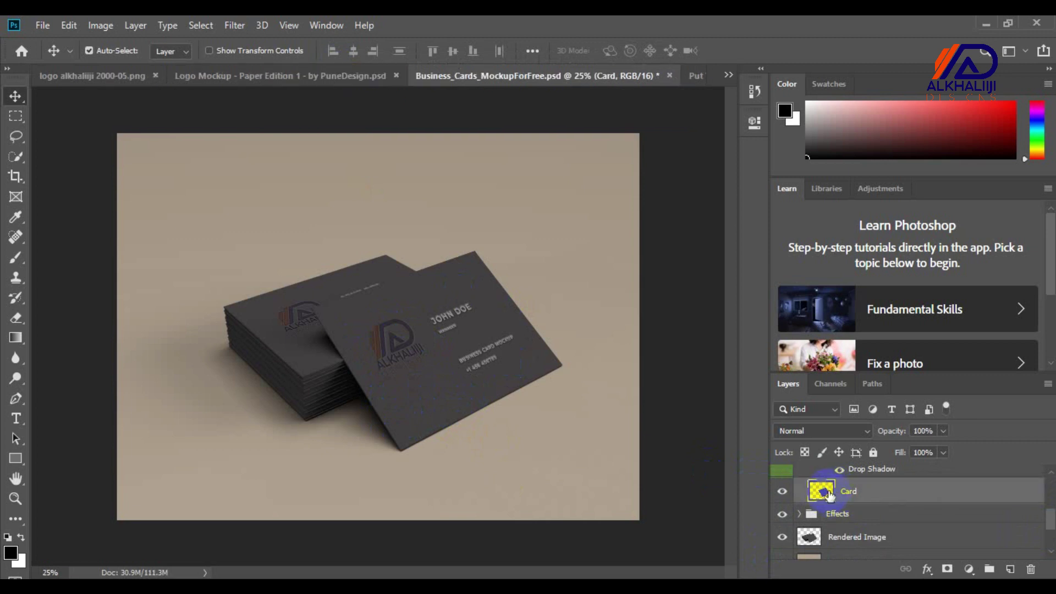
{"action": "double_click", "coordinate": [830, 495]}
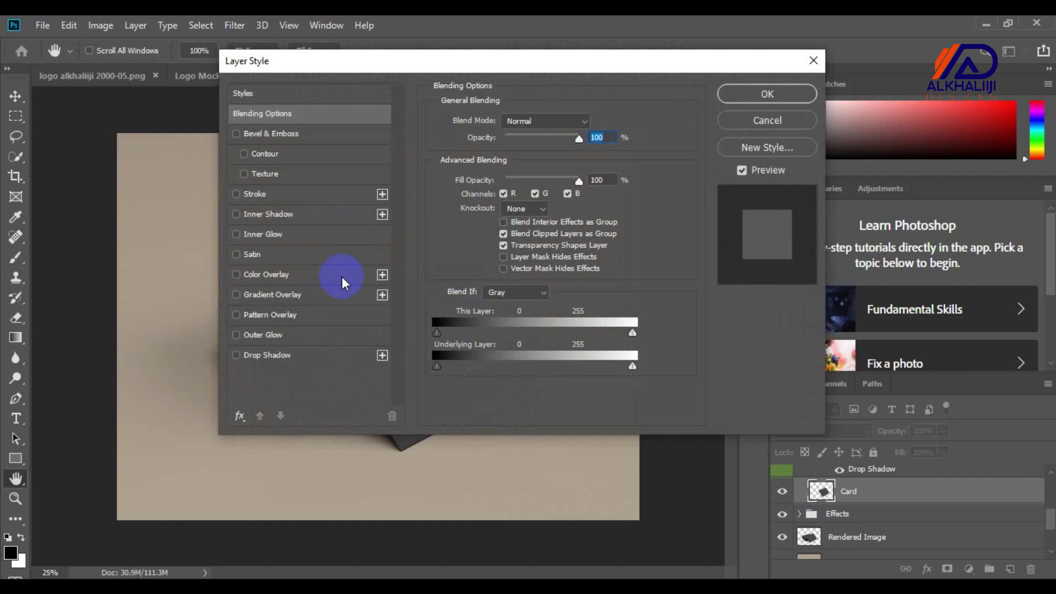
{"action": "left_click", "coordinate": [290, 274]}
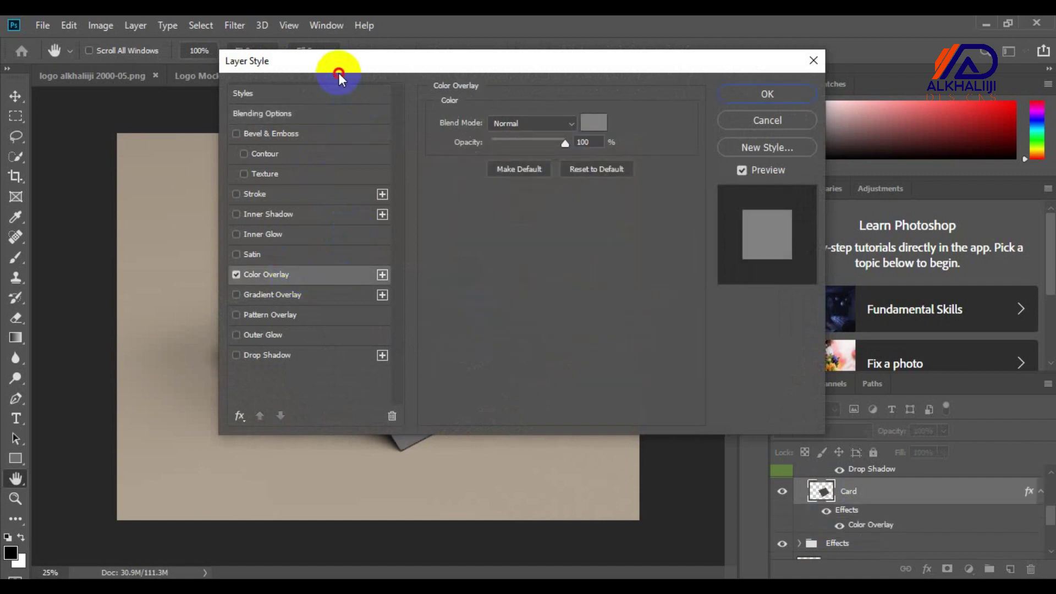
{"action": "left_click_drag", "start_coordinate": [423, 59], "coordinate": [617, 41]}
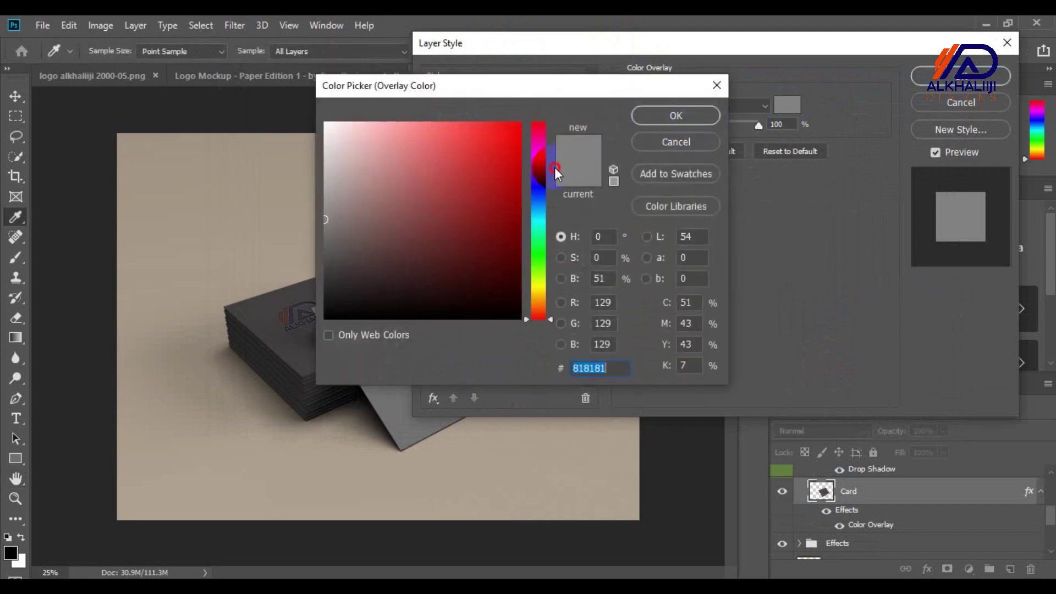
{"action": "left_click_drag", "start_coordinate": [341, 155], "coordinate": [309, 120]}
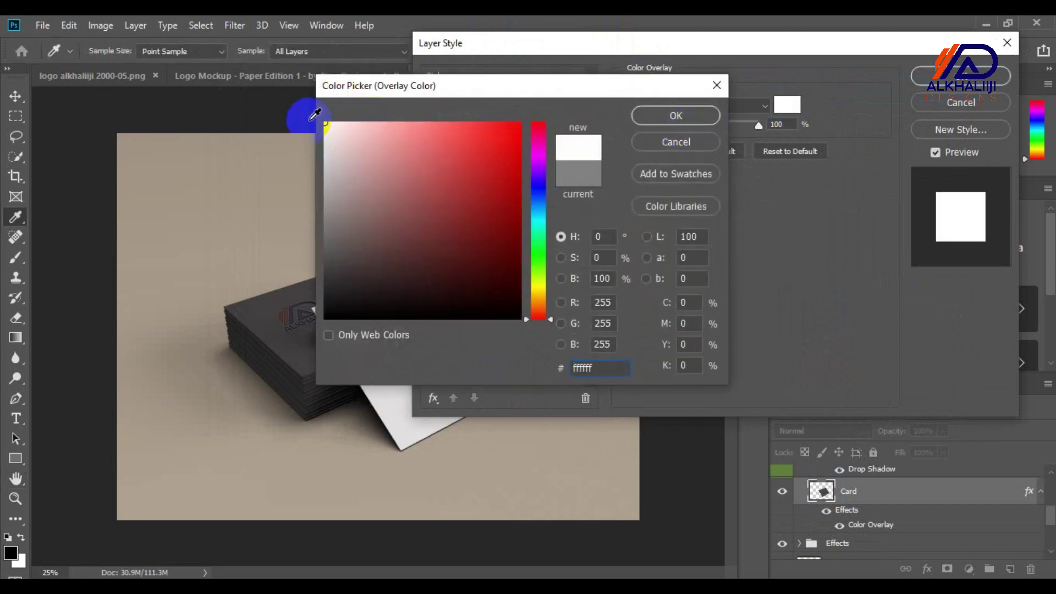
{"action": "key", "text": "Return"}
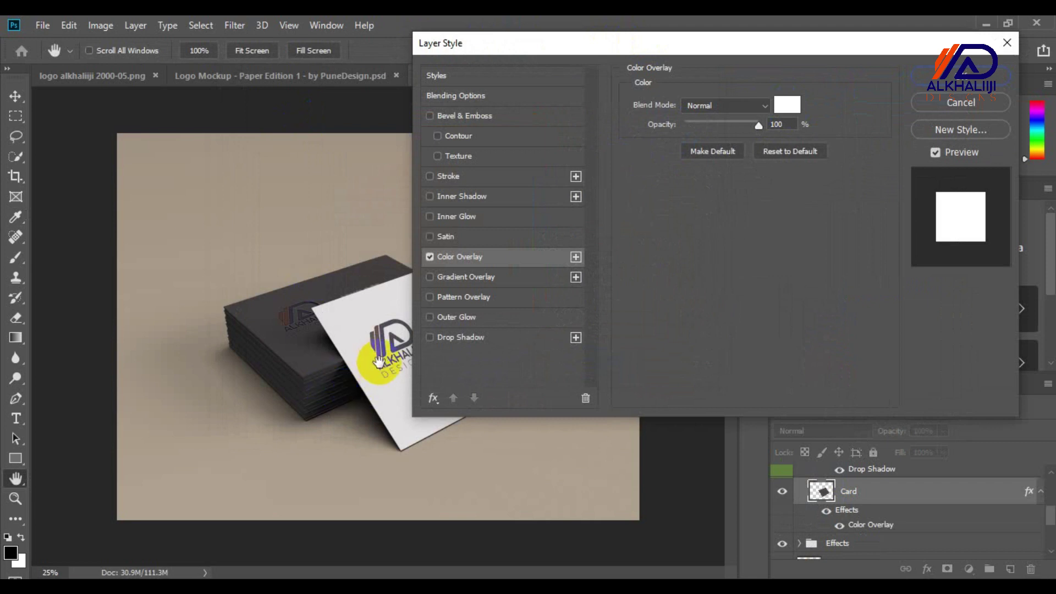
{"action": "key", "text": "Return"}
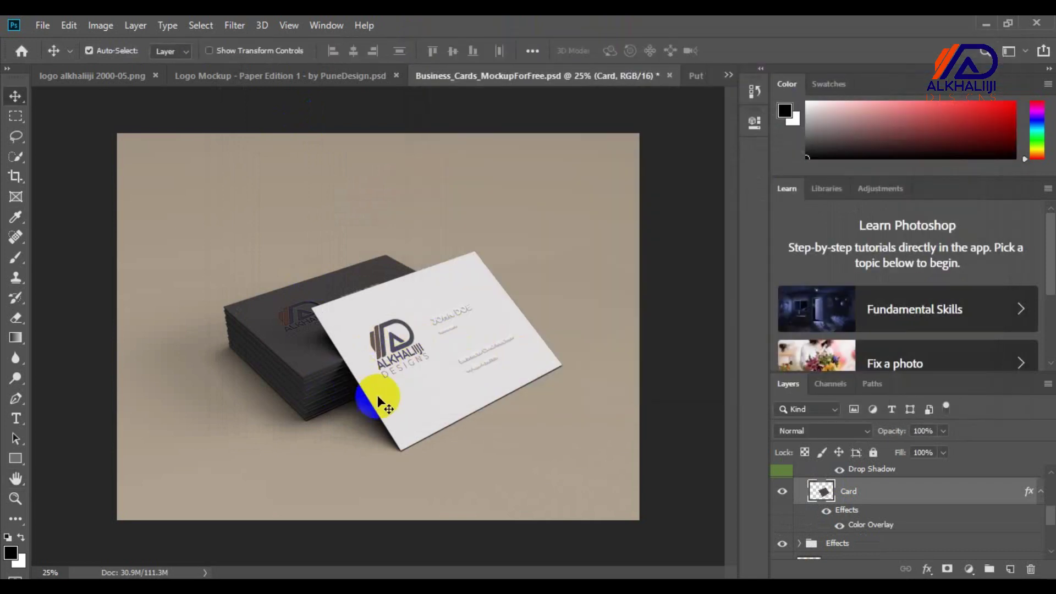